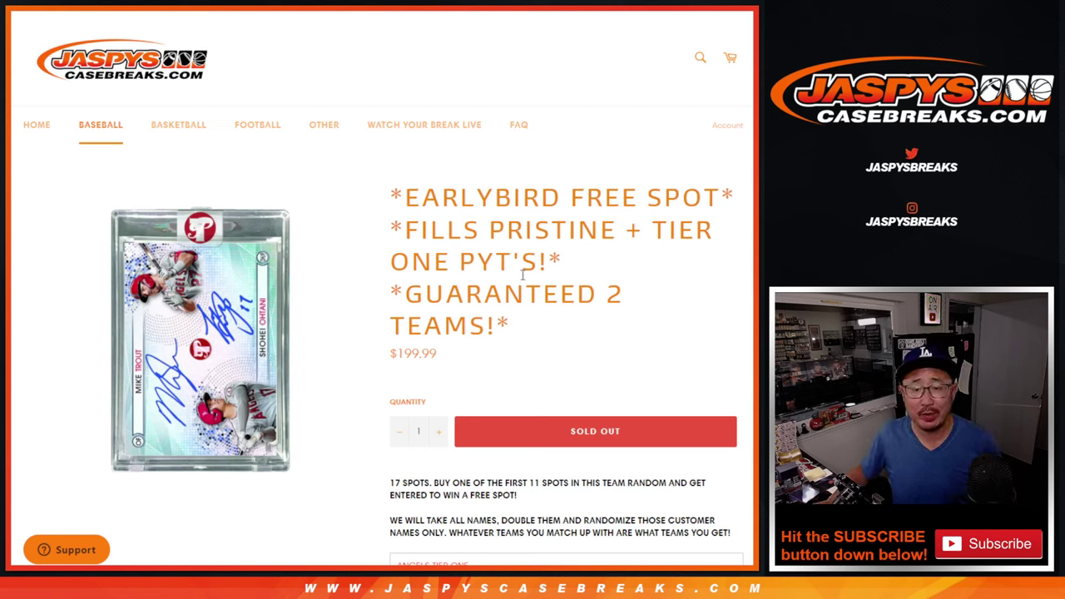
- Review the break's product page, covering the title, the 17-spot and free-spot rules, and the full list of Tier One and Pristine teams
{"action": "double_click", "coordinate": [515, 230]}
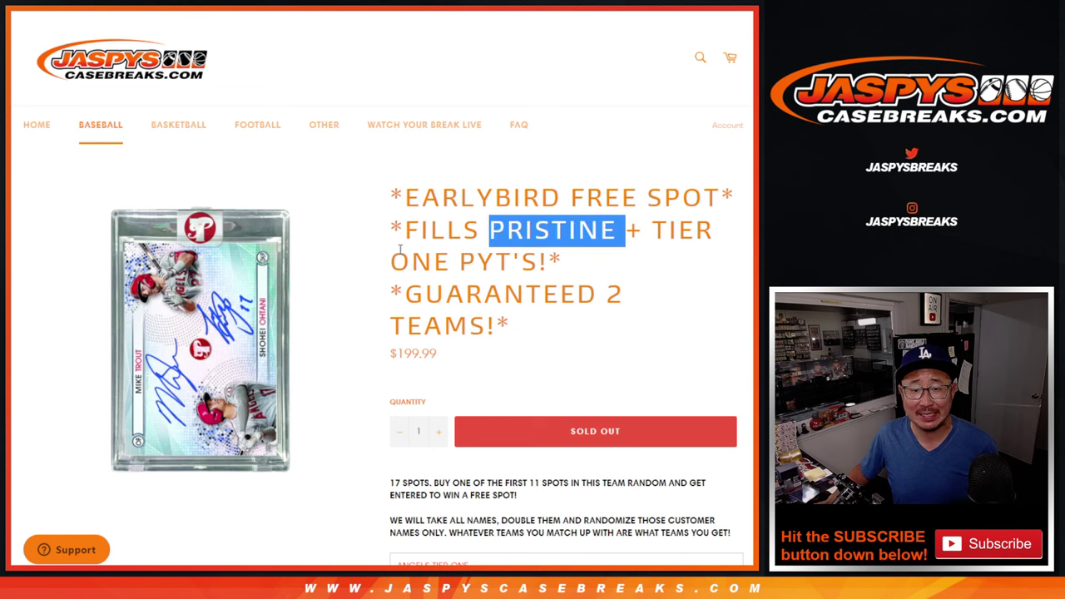
{"action": "double_click", "coordinate": [414, 260]}
{"action": "left_click", "coordinate": [647, 283]}
{"action": "scroll", "coordinate": [663, 320], "scroll_direction": "down", "scroll_amount": 2}
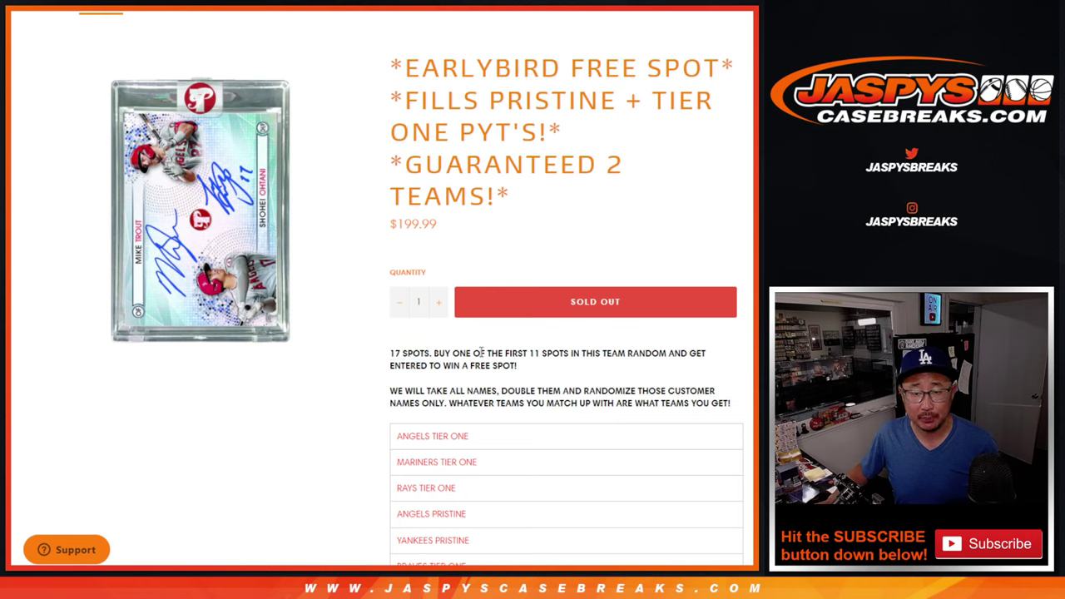
{"action": "left_click_drag", "start_coordinate": [391, 356], "coordinate": [423, 356]}
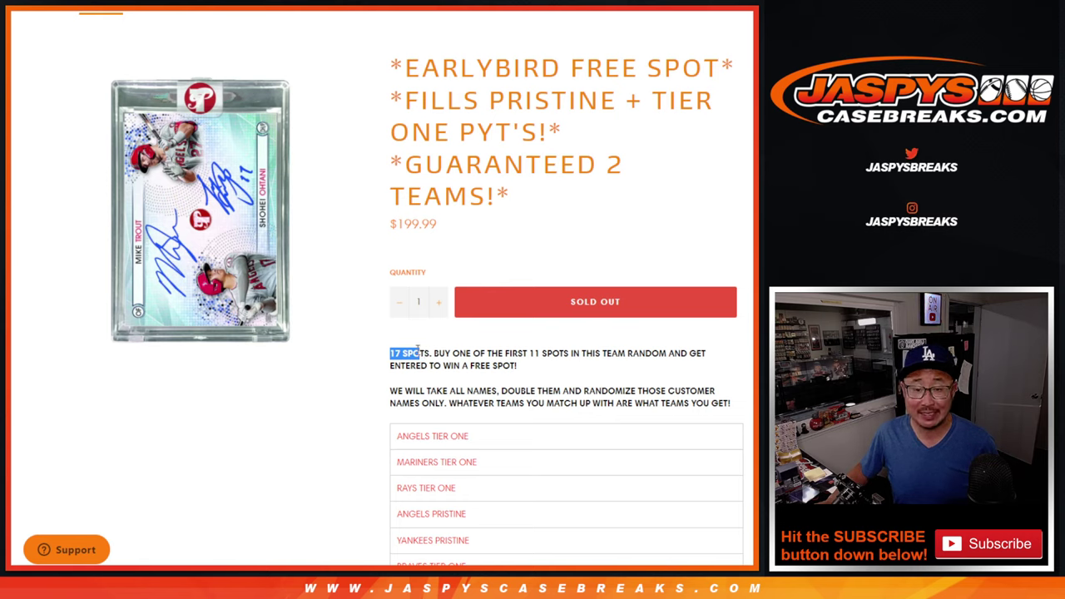
{"action": "left_click", "coordinate": [422, 355]}
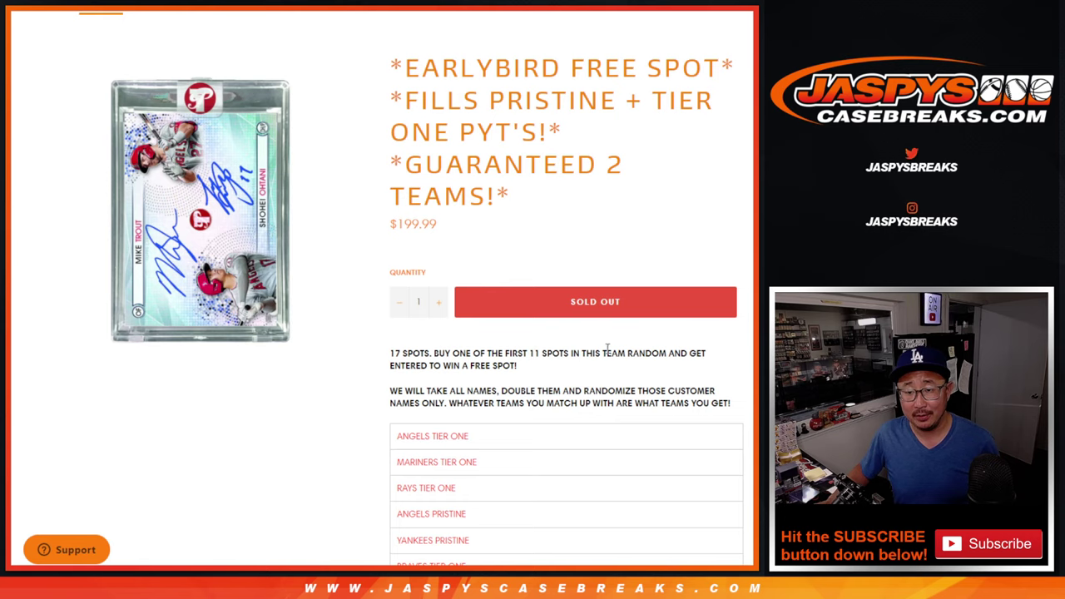
{"action": "left_click_drag", "start_coordinate": [441, 364], "coordinate": [562, 358]}
{"action": "left_click", "coordinate": [519, 366]}
{"action": "left_click", "coordinate": [627, 370]}
{"action": "scroll", "coordinate": [595, 366], "scroll_direction": "down", "scroll_amount": 2}
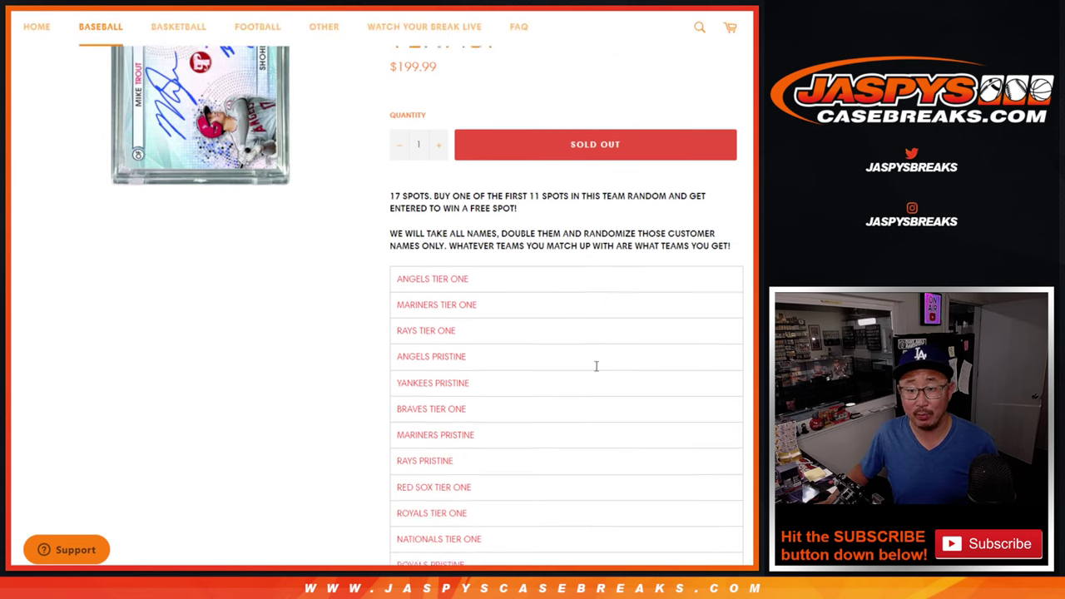
{"action": "scroll", "coordinate": [596, 366], "scroll_direction": "down", "scroll_amount": 12}
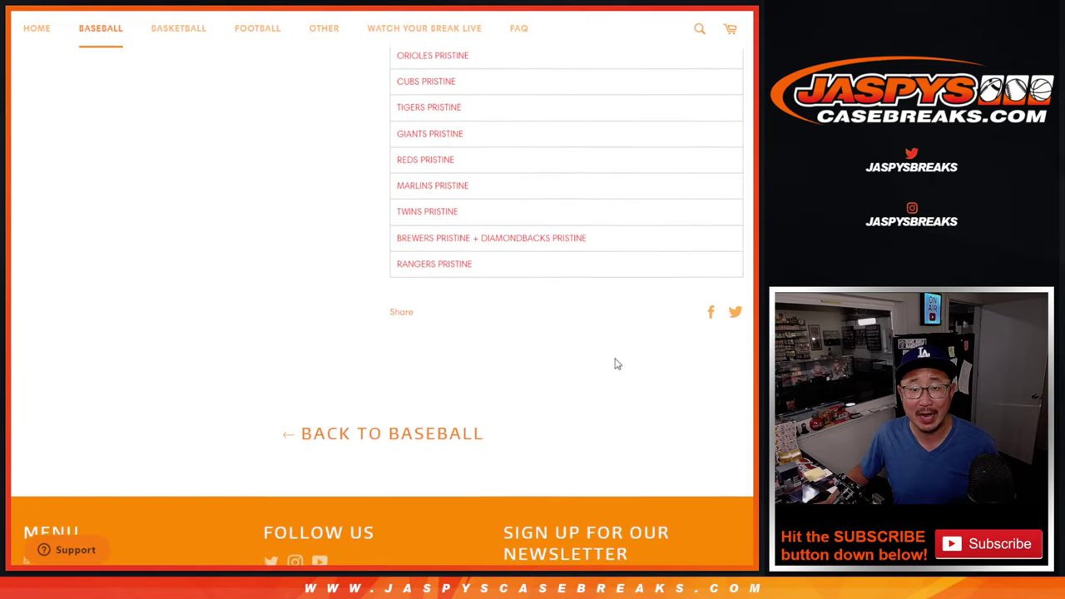
{"action": "scroll", "coordinate": [616, 363], "scroll_direction": "up", "scroll_amount": 15}
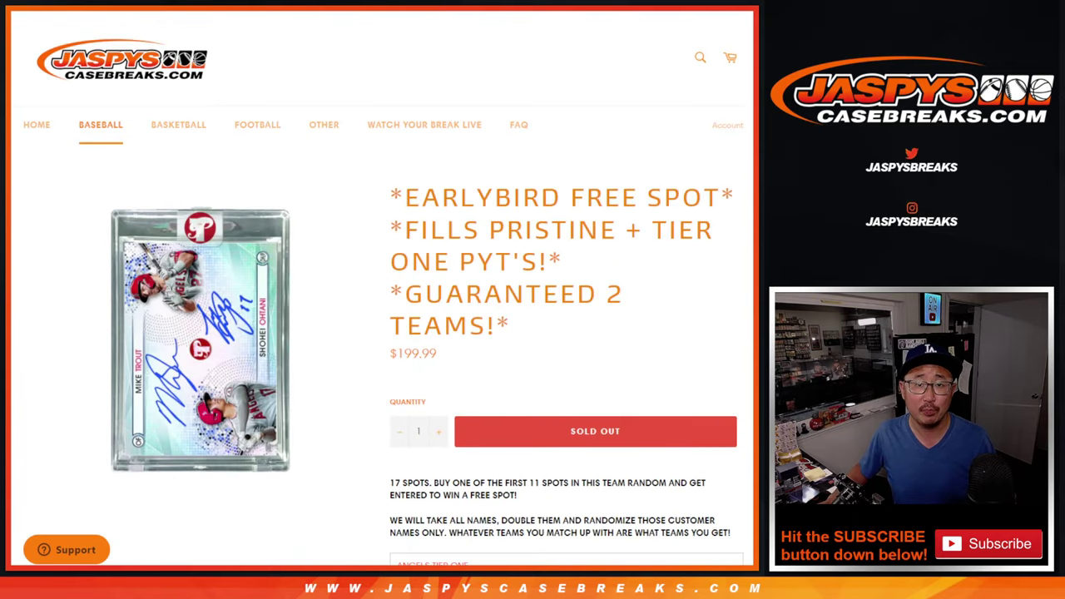
- Switch to the Google Sheets customer list, check the early-bird spot count against the product page, and fill A1:A11 with light green
{"action": "key", "text": "ctrl+Tab"}
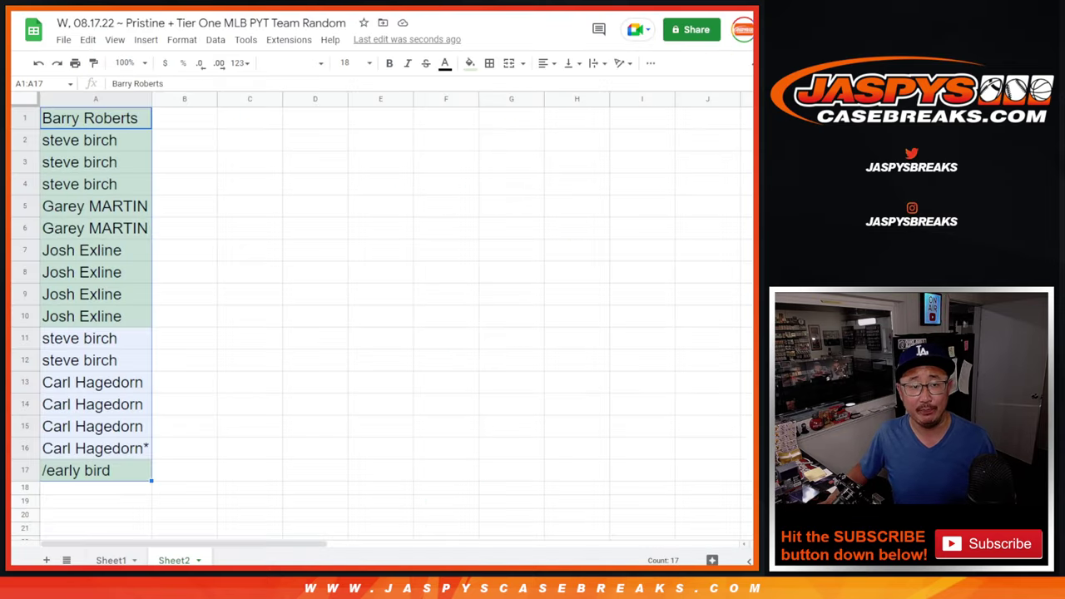
{"action": "left_click", "coordinate": [144, 117]}
{"action": "left_click", "coordinate": [91, 316], "text": "shift"}
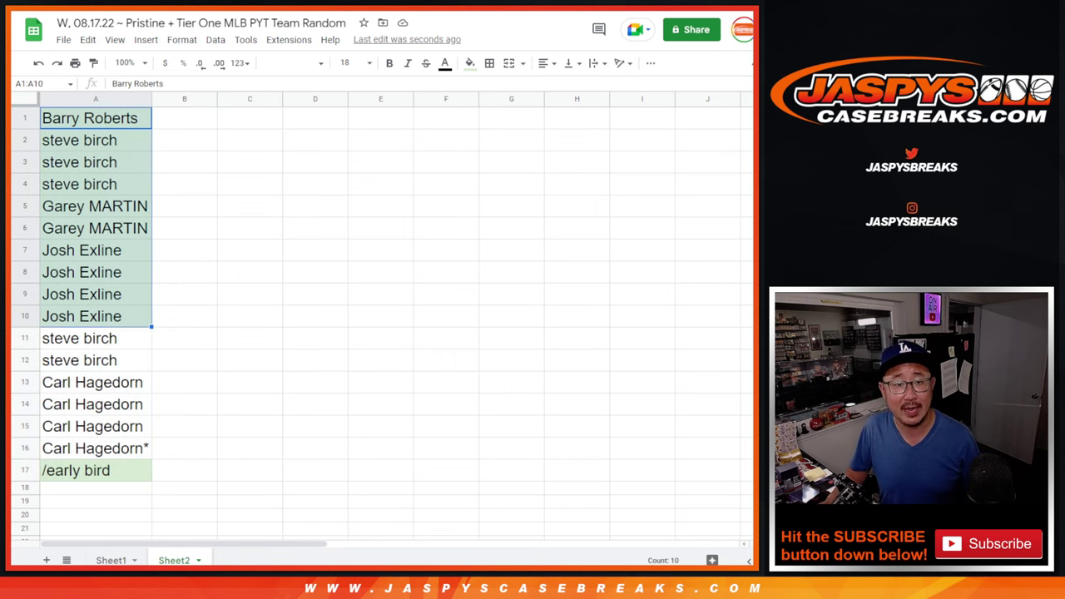
{"action": "key", "text": "alt+Tab"}
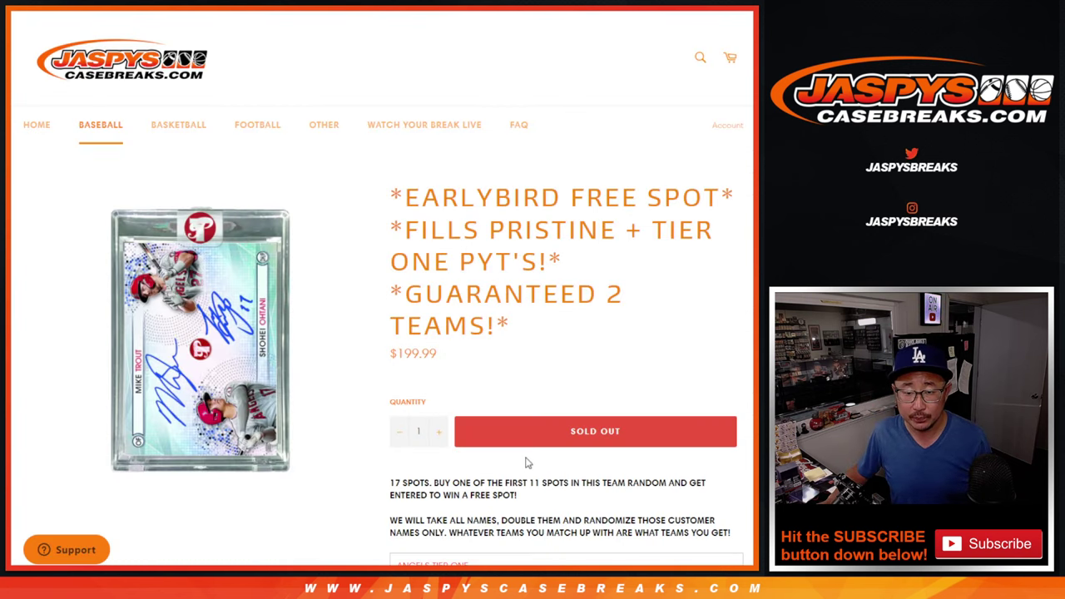
{"action": "left_click_drag", "start_coordinate": [527, 483], "coordinate": [545, 476]}
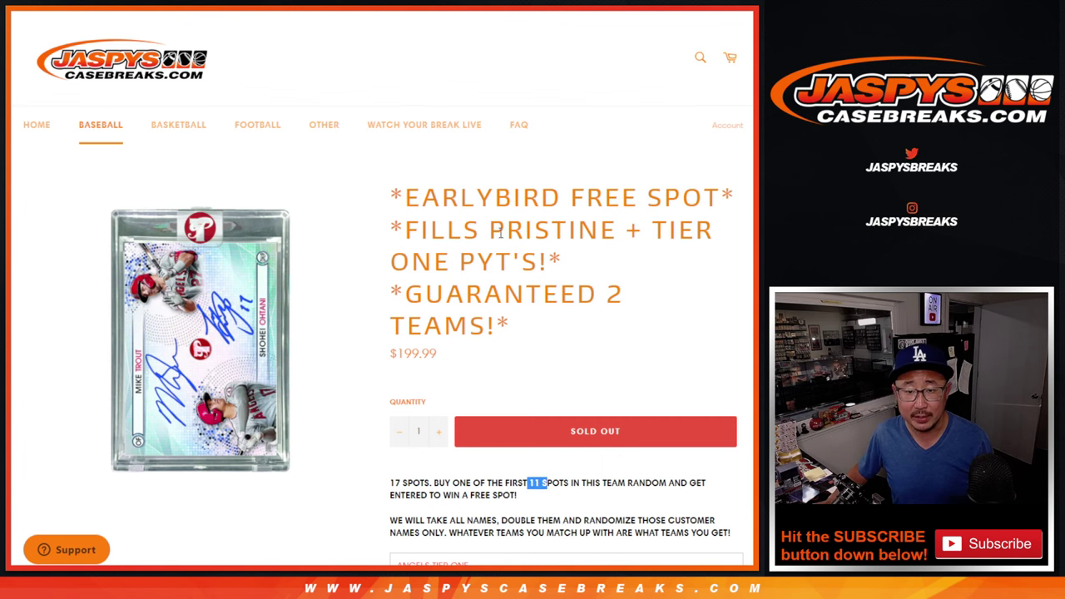
{"action": "key", "text": "alt+Tab"}
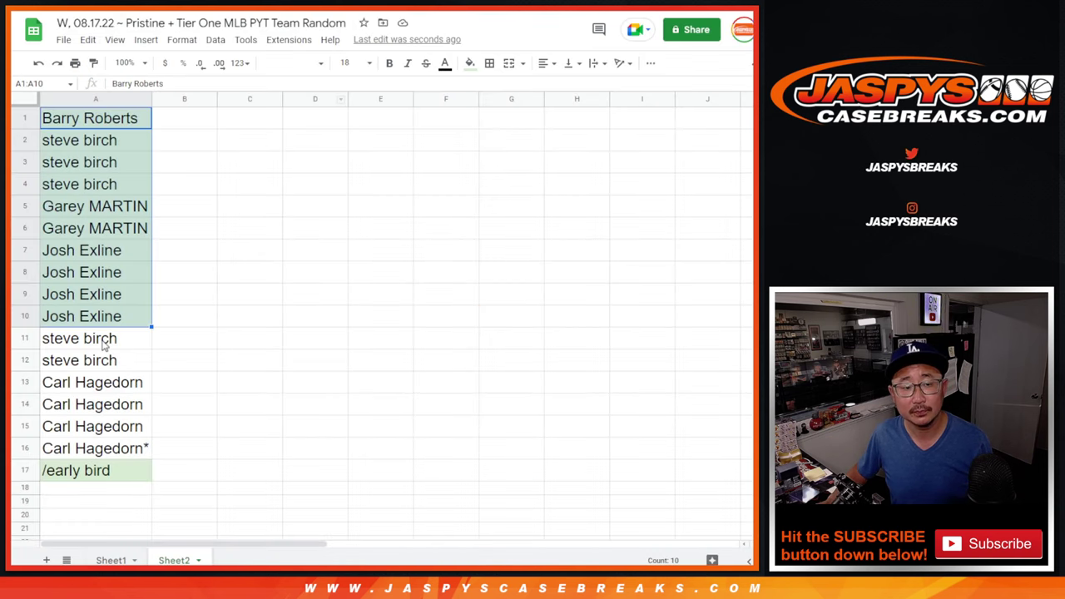
{"action": "left_click", "coordinate": [104, 345], "text": "shift"}
{"action": "left_click", "coordinate": [469, 62]}
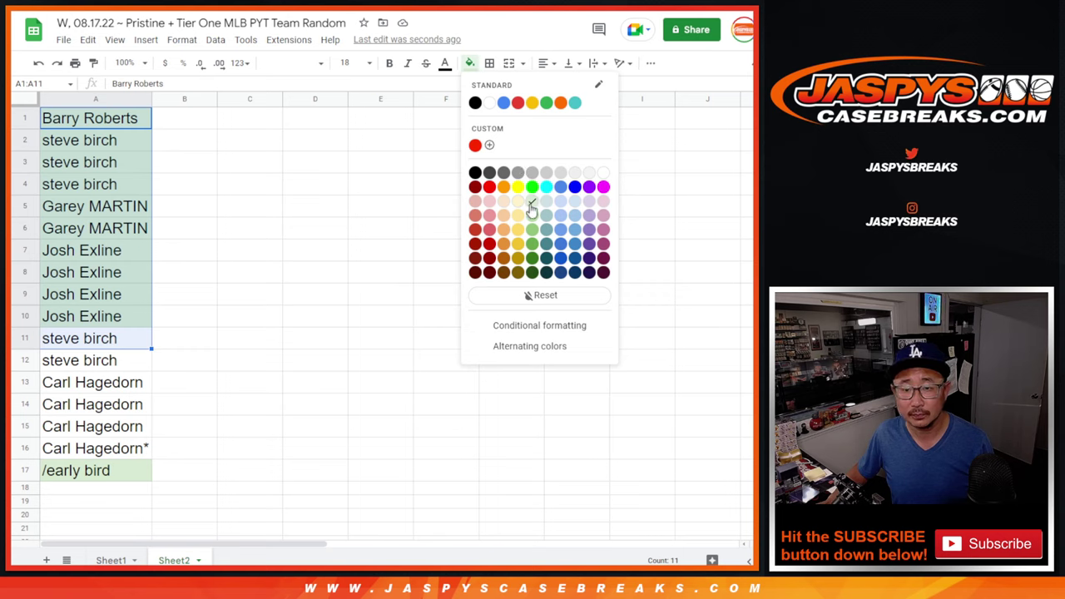
{"action": "left_click", "coordinate": [531, 202]}
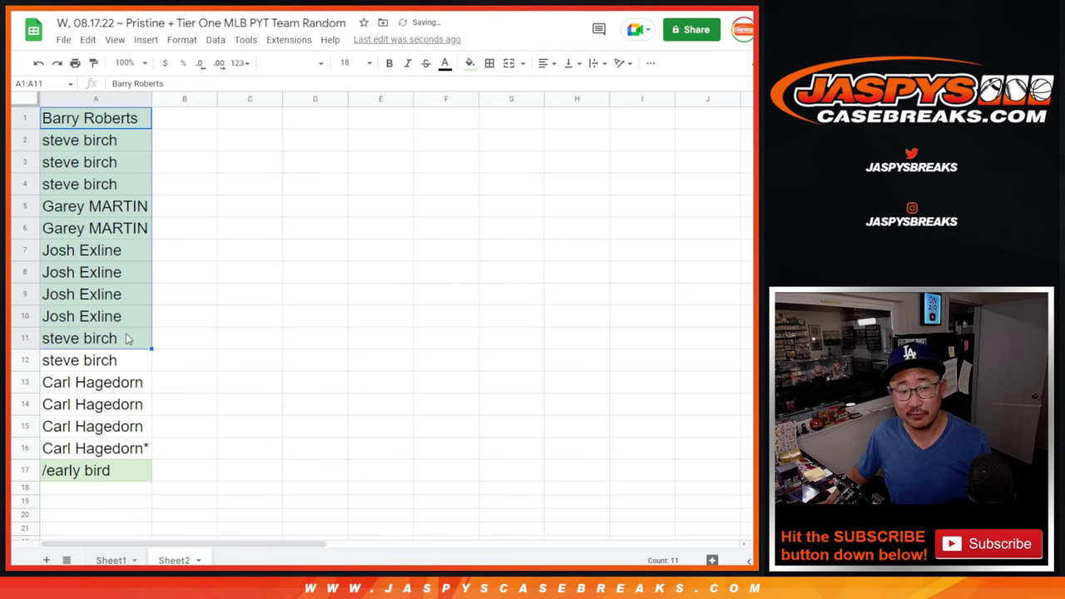
- Copy the eleven early-bird names from A1:A11 into the item field of RANDOM.ORG's List Randomizer
{"action": "key", "text": "ctrl+c"}
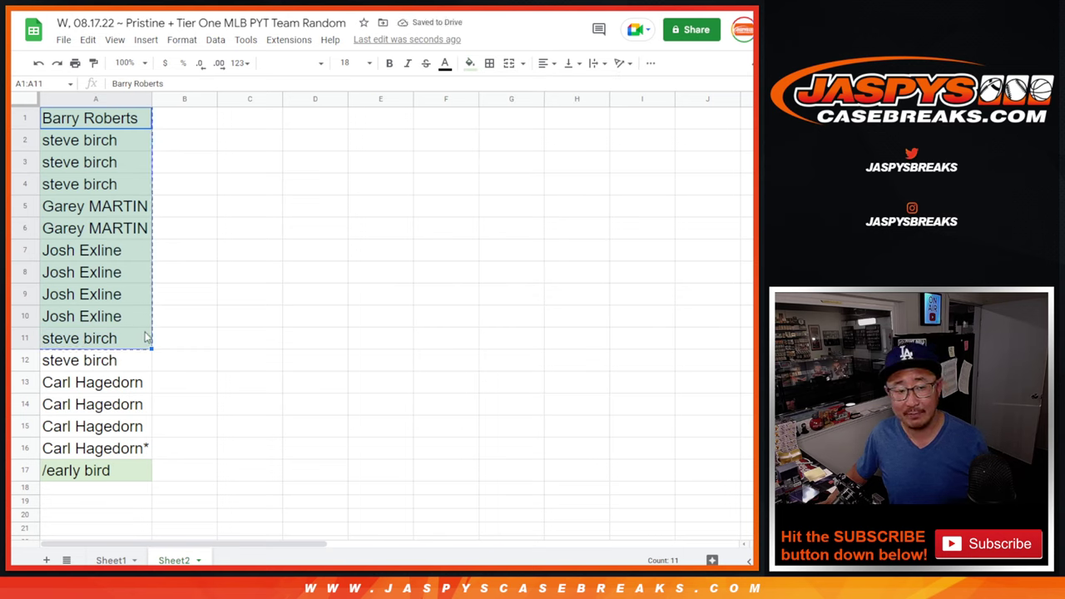
{"action": "left_click", "coordinate": [480, 11]}
{"action": "left_click", "coordinate": [480, 12]}
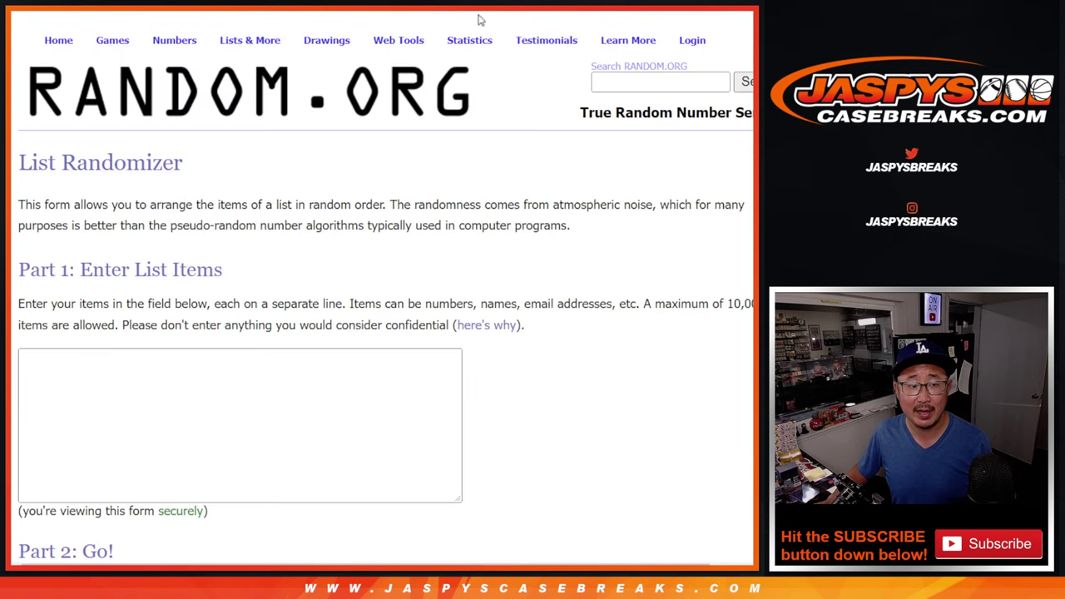
{"action": "left_click", "coordinate": [332, 398]}
{"action": "key", "text": "ctrl+v"}
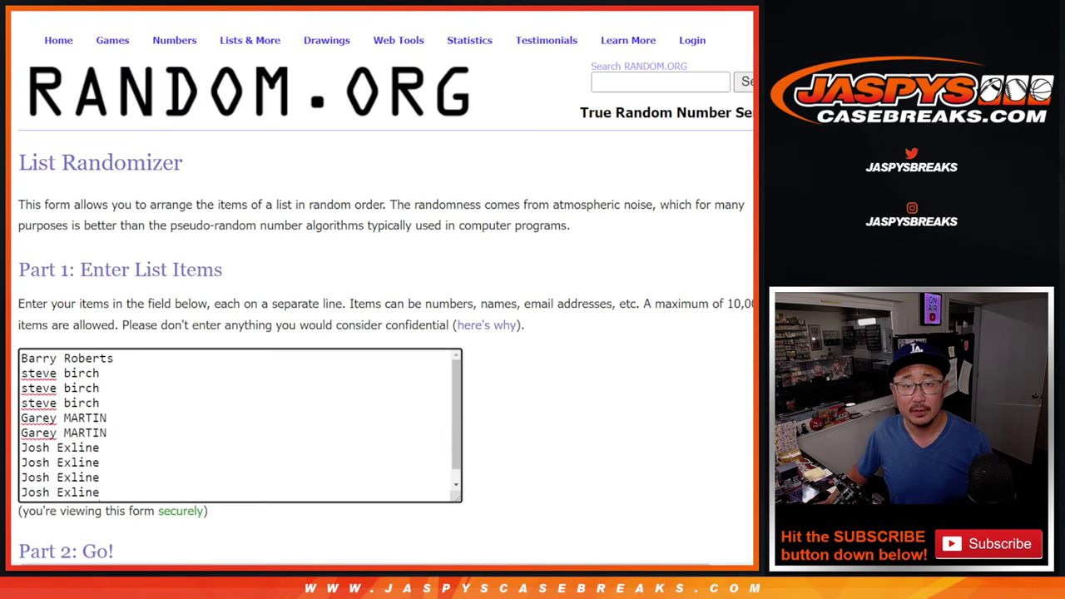
- Roll two dice in RANDOM.ORG's Dice Roller and return to the List Randomizer
{"action": "left_click", "coordinate": [449, 12]}
{"action": "left_click", "coordinate": [40, 293]}
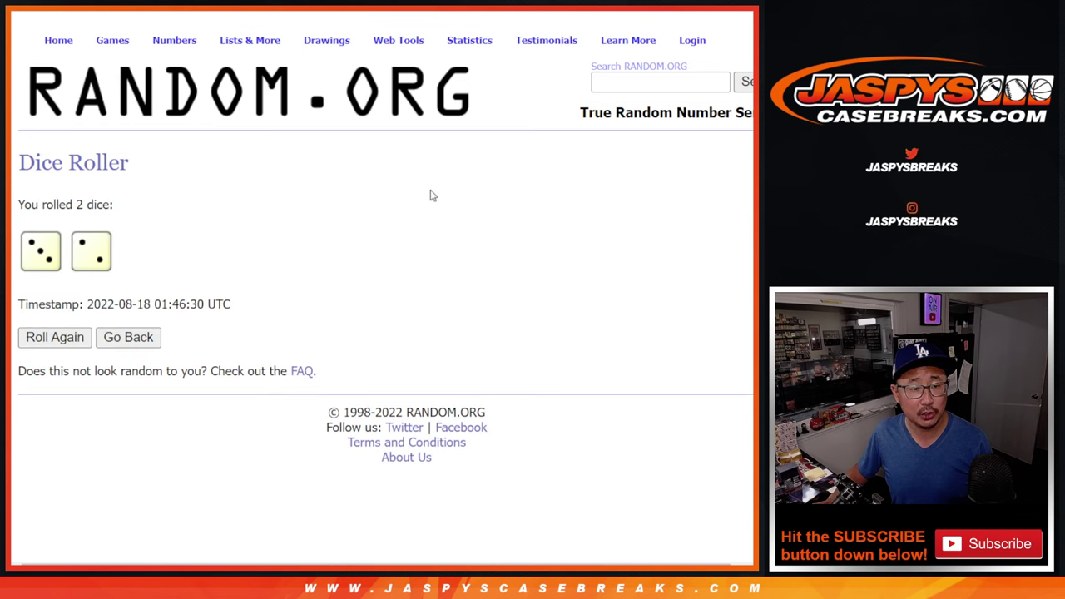
{"action": "left_click", "coordinate": [480, 12]}
- Randomize the list of early-bird names five times and highlight the name in first place
{"action": "scroll", "coordinate": [611, 219], "scroll_direction": "down", "scroll_amount": 3}
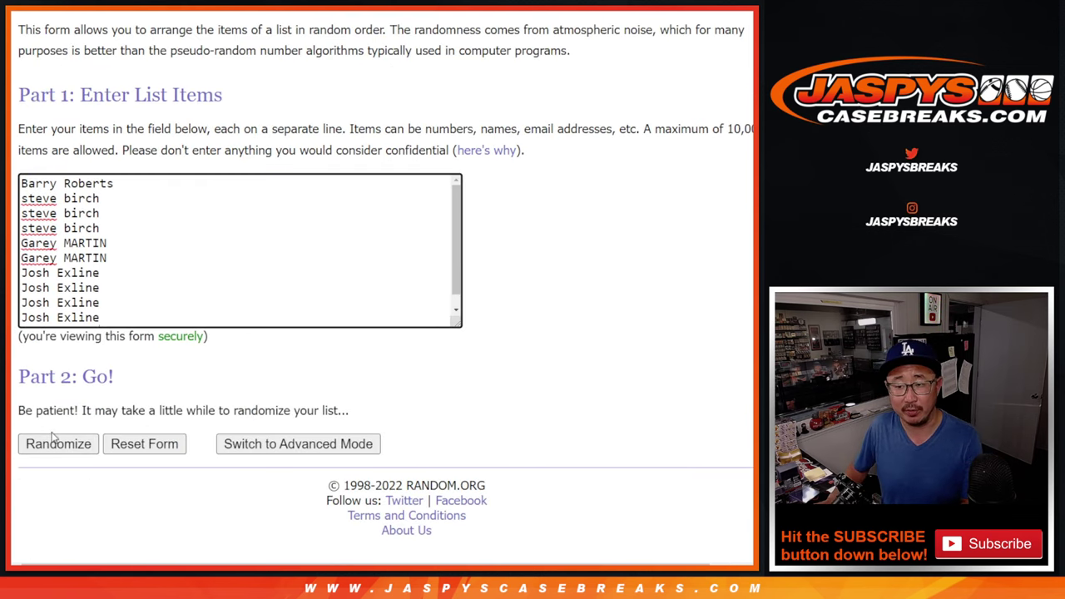
{"action": "left_click", "coordinate": [38, 441]}
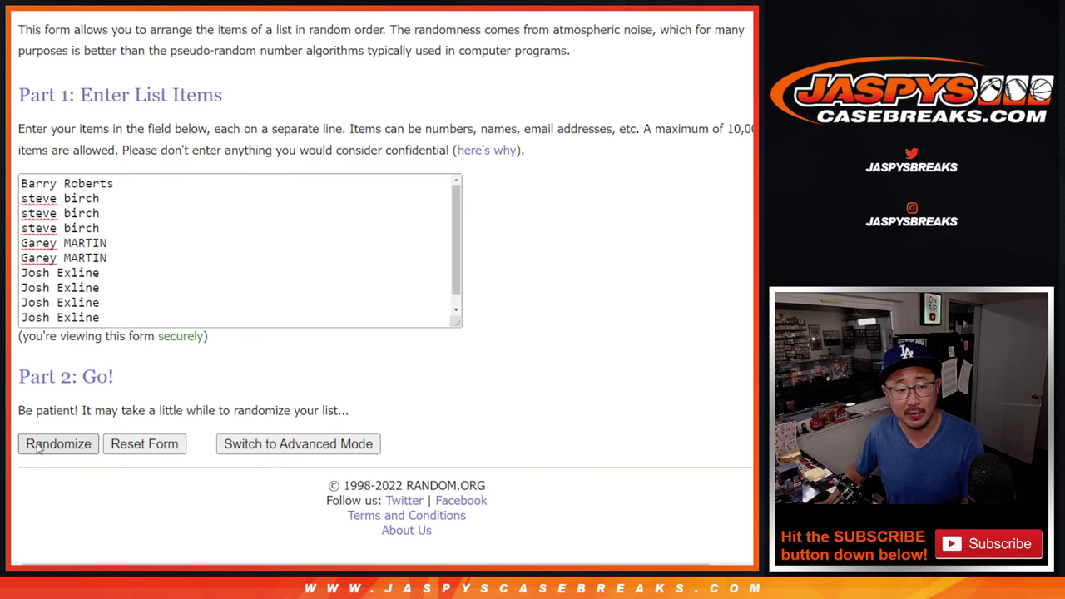
{"action": "left_click", "coordinate": [38, 445]}
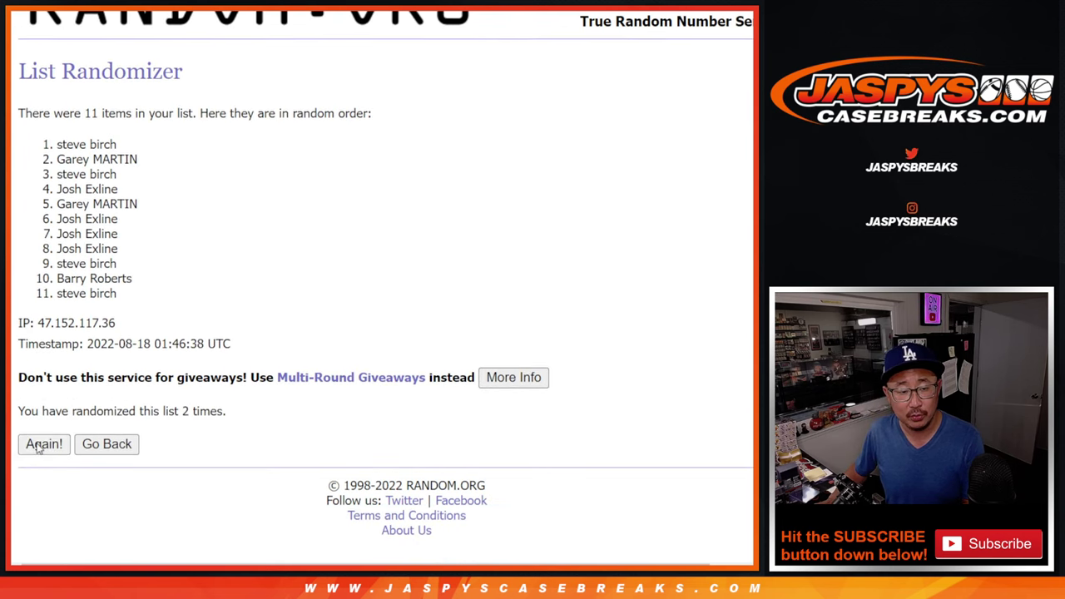
{"action": "left_click", "coordinate": [43, 444]}
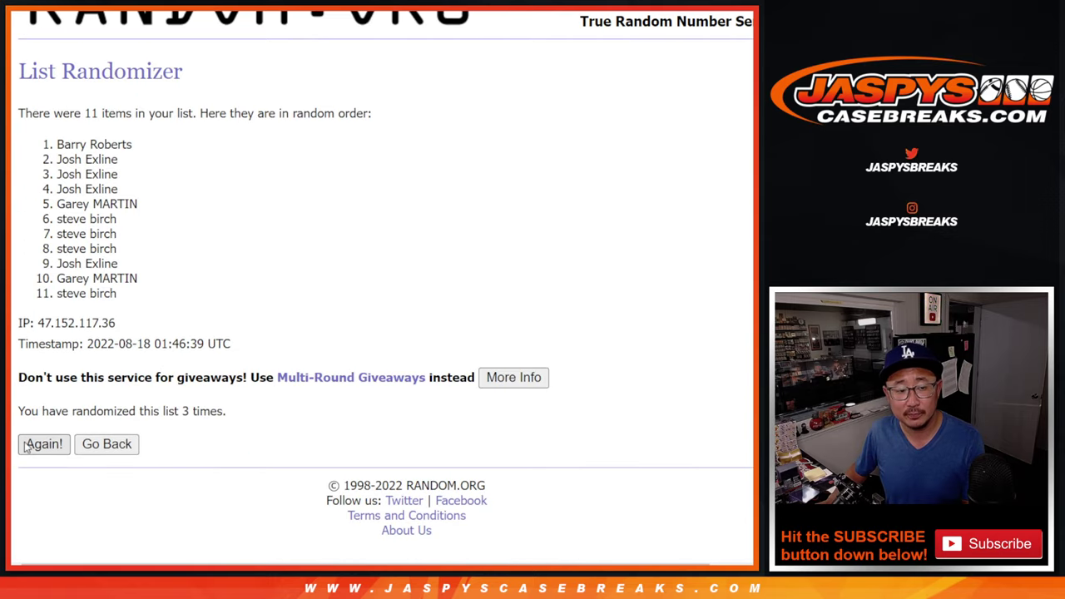
{"action": "left_click", "coordinate": [37, 445]}
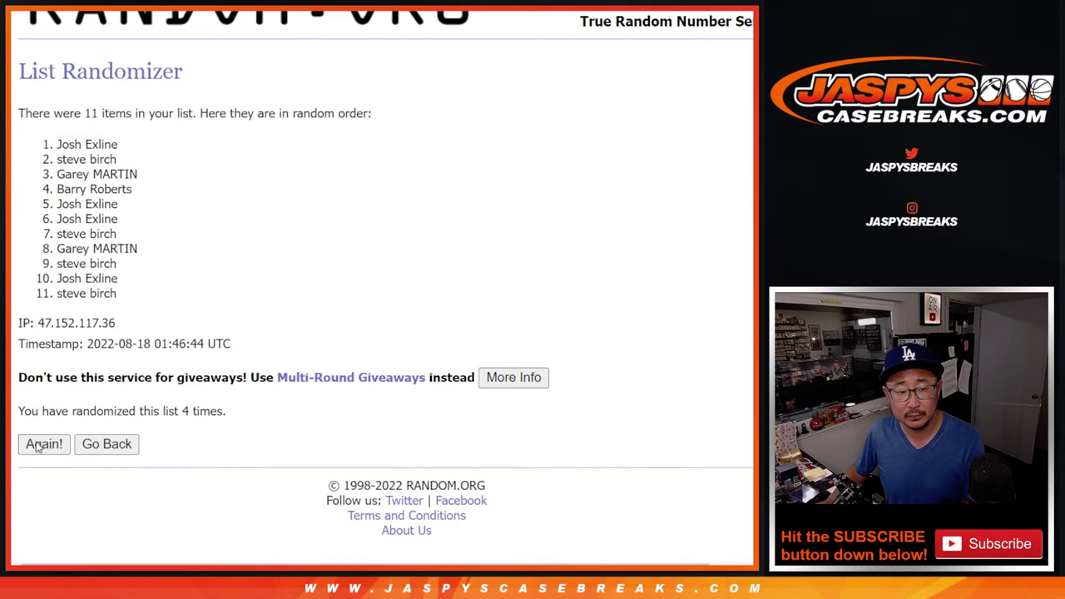
{"action": "key", "text": "Return"}
{"action": "scroll", "coordinate": [140, 181], "scroll_direction": "down", "scroll_amount": 1}
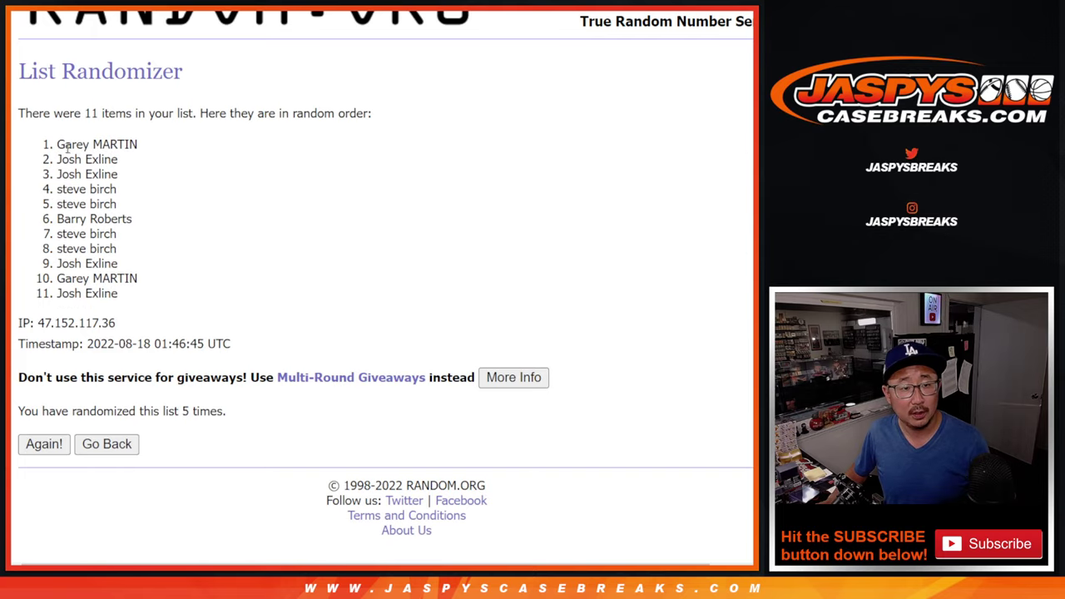
{"action": "left_click_drag", "start_coordinate": [58, 144], "coordinate": [152, 145]}
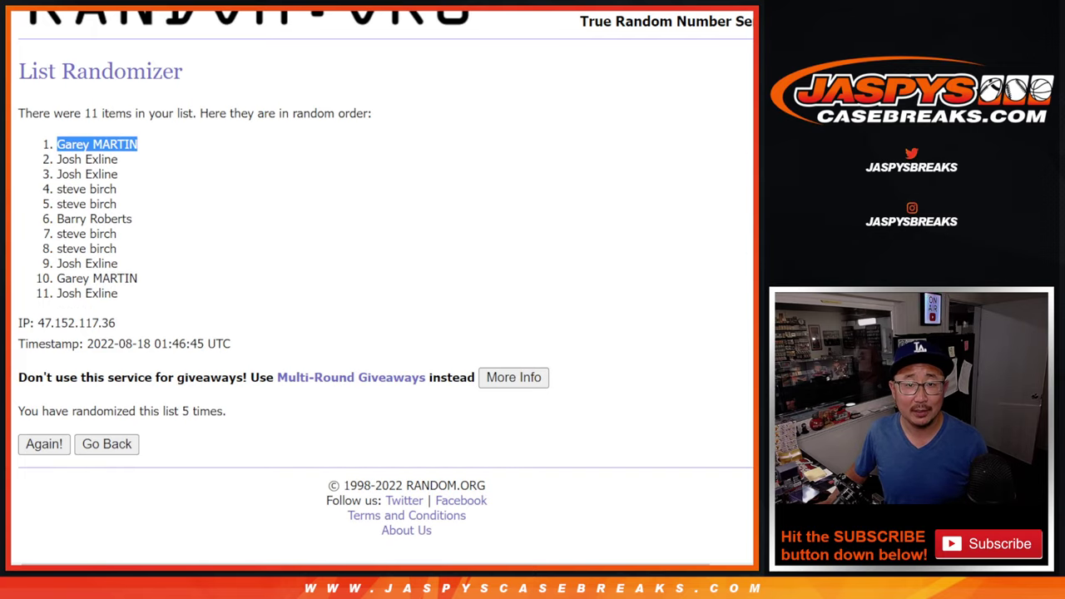
- Back in the customer spreadsheet, copy the winner's name from A5 and insert it before "/early bird" in A17
{"action": "key", "text": "ctrl+shift+Tab"}
{"action": "key", "text": "ctrl+Tab"}
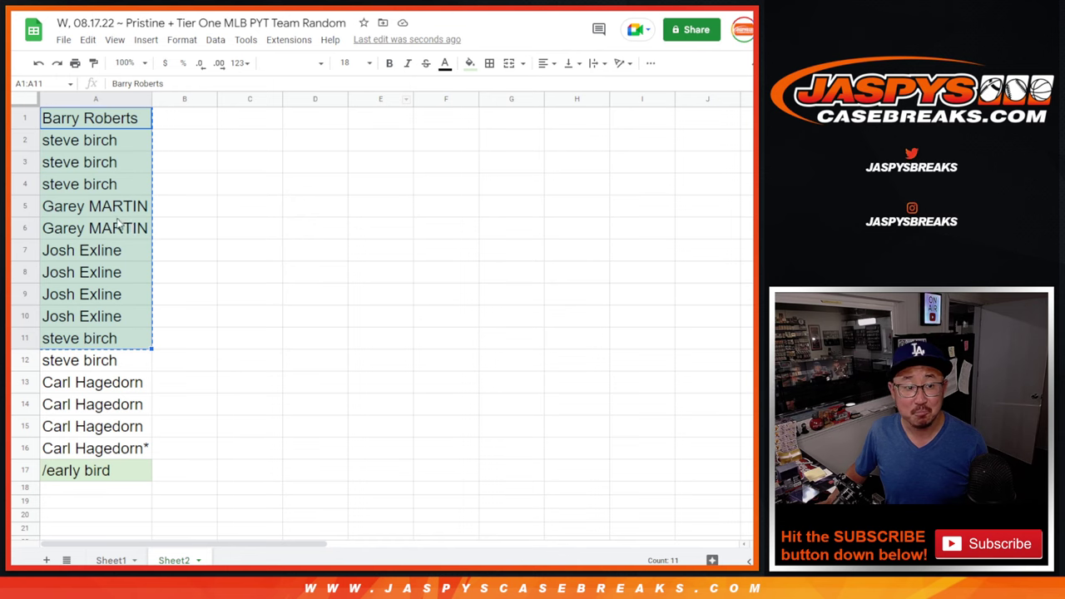
{"action": "left_click", "coordinate": [116, 213]}
{"action": "key", "text": "ctrl+c"}
{"action": "left_click", "coordinate": [117, 472]}
{"action": "double_click", "coordinate": [116, 473]}
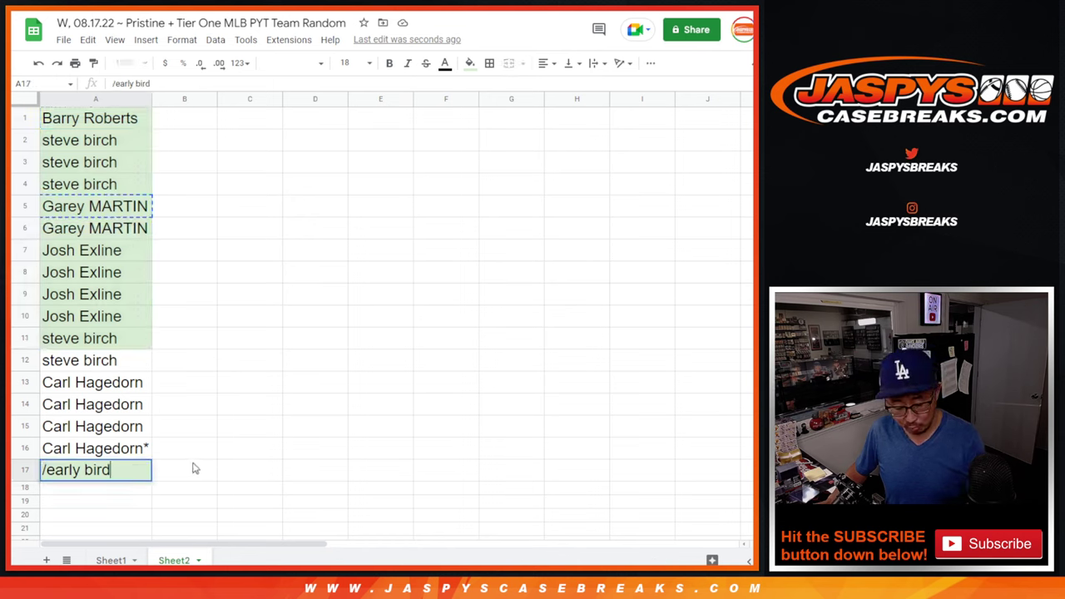
{"action": "key", "text": "Home"}
{"action": "key", "text": "ctrl+v"}
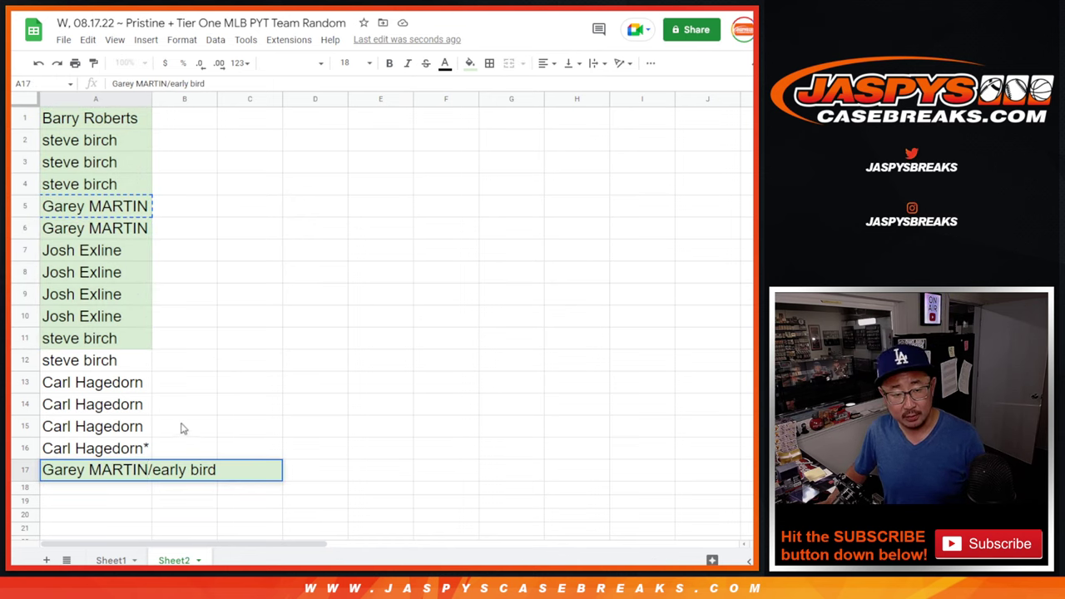
{"action": "key", "text": "Return"}
- Double the customer list by pasting a copy of A1:A17 from A18 down, and select the combined list
{"action": "left_click", "coordinate": [171, 366]}
{"action": "left_click", "coordinate": [95, 472]}
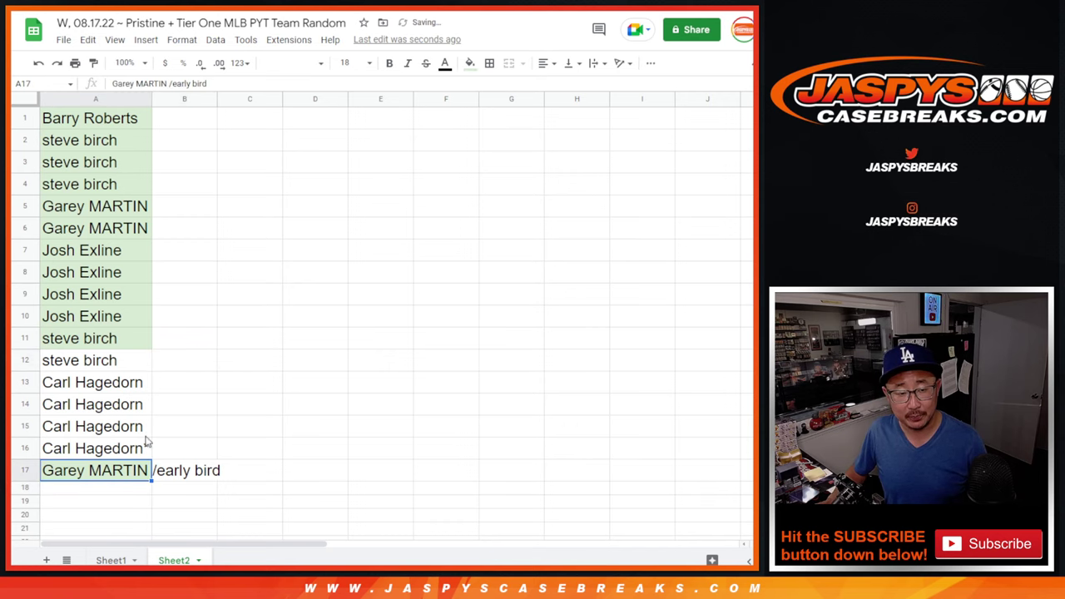
{"action": "key", "text": "ctrl+shift+Up"}
{"action": "key", "text": "ctrl+c"}
{"action": "scroll", "coordinate": [188, 380], "scroll_direction": "down", "scroll_amount": 2}
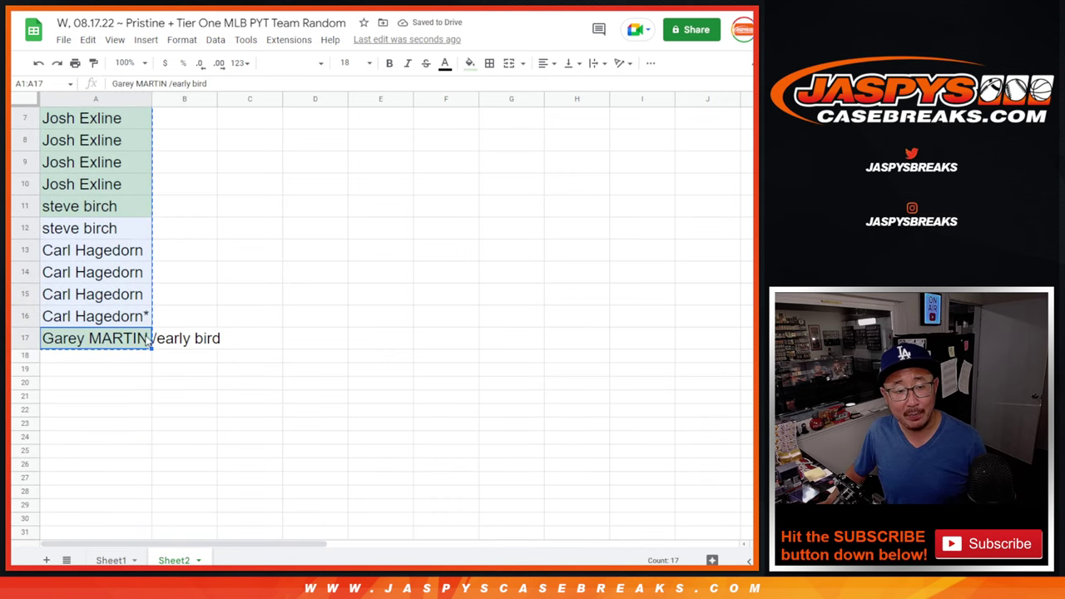
{"action": "left_click", "coordinate": [135, 361]}
{"action": "key", "text": "ctrl+v"}
{"action": "scroll", "coordinate": [133, 358], "scroll_direction": "down", "scroll_amount": 6}
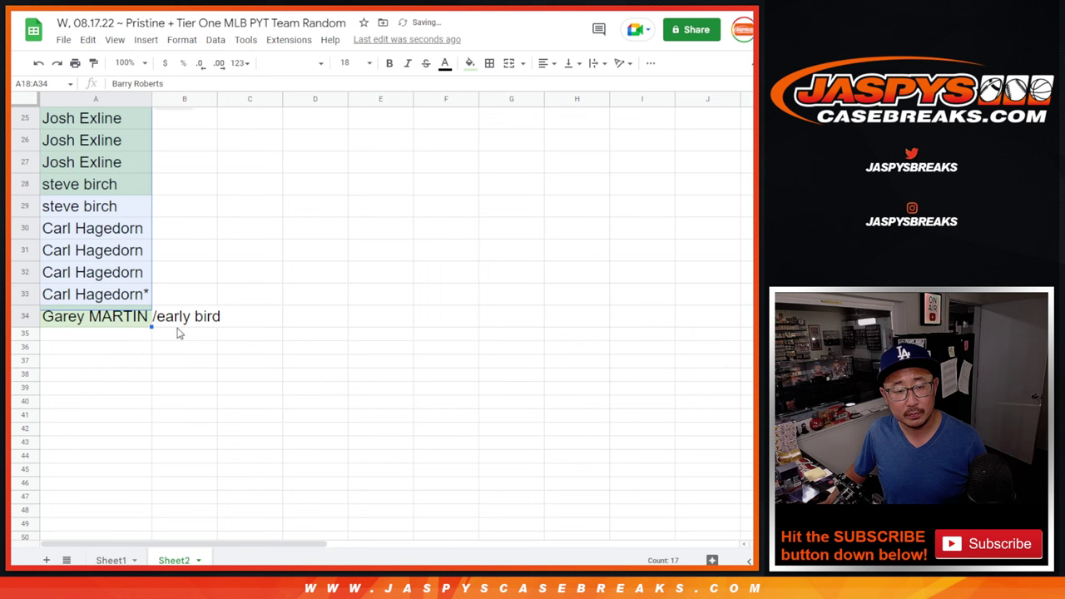
{"action": "left_click", "coordinate": [129, 326]}
{"action": "scroll", "coordinate": [133, 328], "scroll_direction": "up", "scroll_amount": 8}
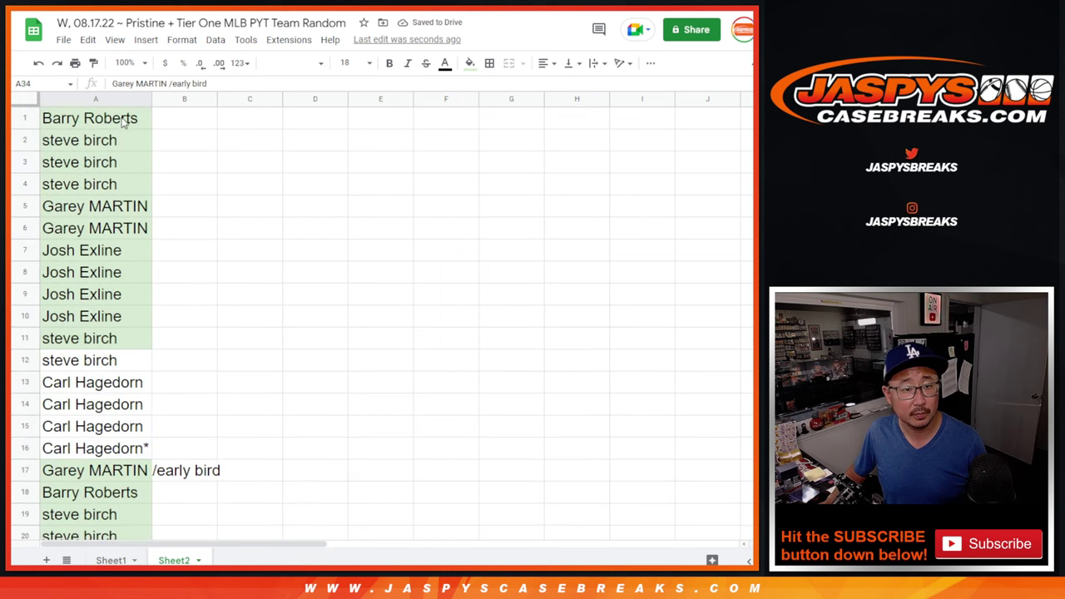
{"action": "key", "text": "ctrl+shift+Up"}
- Open Sheet1 and look through the list of Tier One and Pristine teams in column B
{"action": "left_click", "coordinate": [131, 559]}
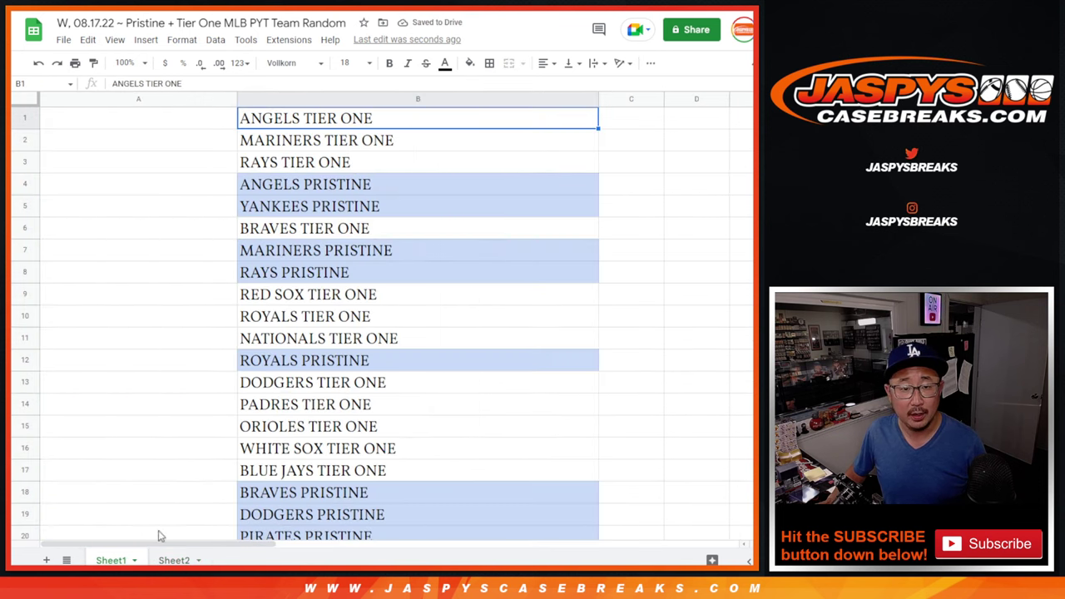
{"action": "scroll", "coordinate": [360, 371], "scroll_direction": "down", "scroll_amount": 8}
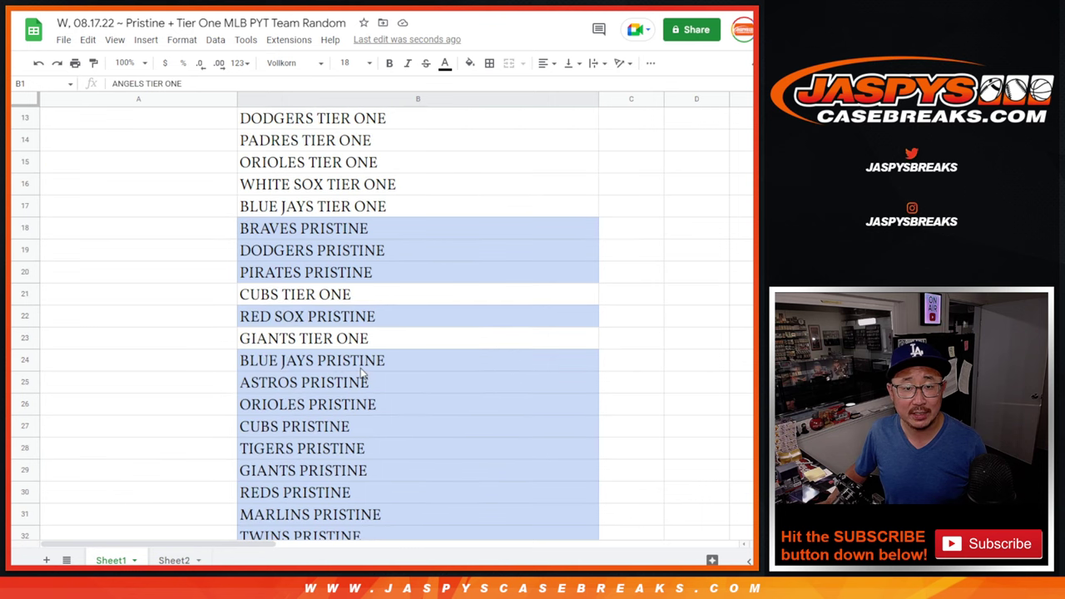
{"action": "scroll", "coordinate": [308, 346], "scroll_direction": "up", "scroll_amount": 5}
{"action": "scroll", "coordinate": [325, 250], "scroll_direction": "up", "scroll_amount": 3}
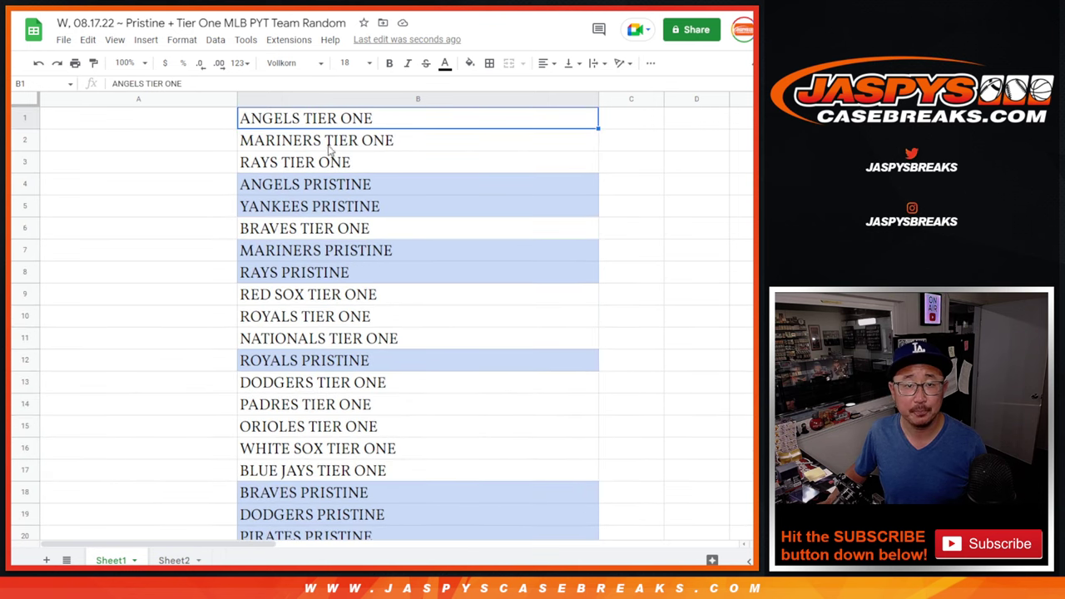
- Paste the doubled customer list into the items field of the RANDOM.ORG List Randomizer
{"action": "key", "text": "ctrl+Tab"}
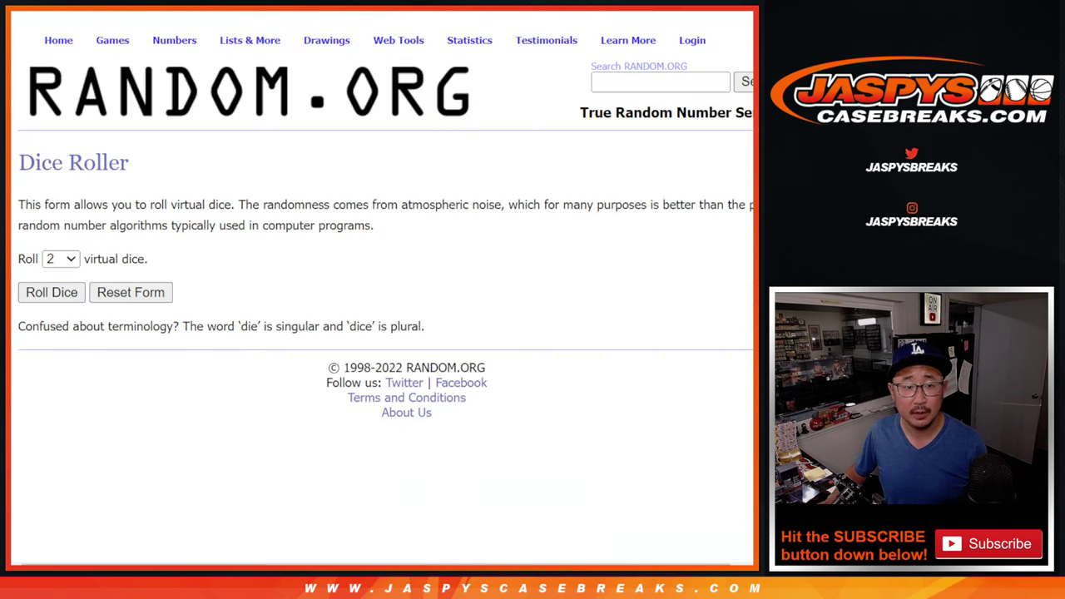
{"action": "key", "text": "ctrl+Tab"}
{"action": "left_click", "coordinate": [363, 433]}
{"action": "key", "text": "ctrl+v"}
{"action": "scroll", "coordinate": [429, 397], "scroll_direction": "up", "scroll_amount": 4}
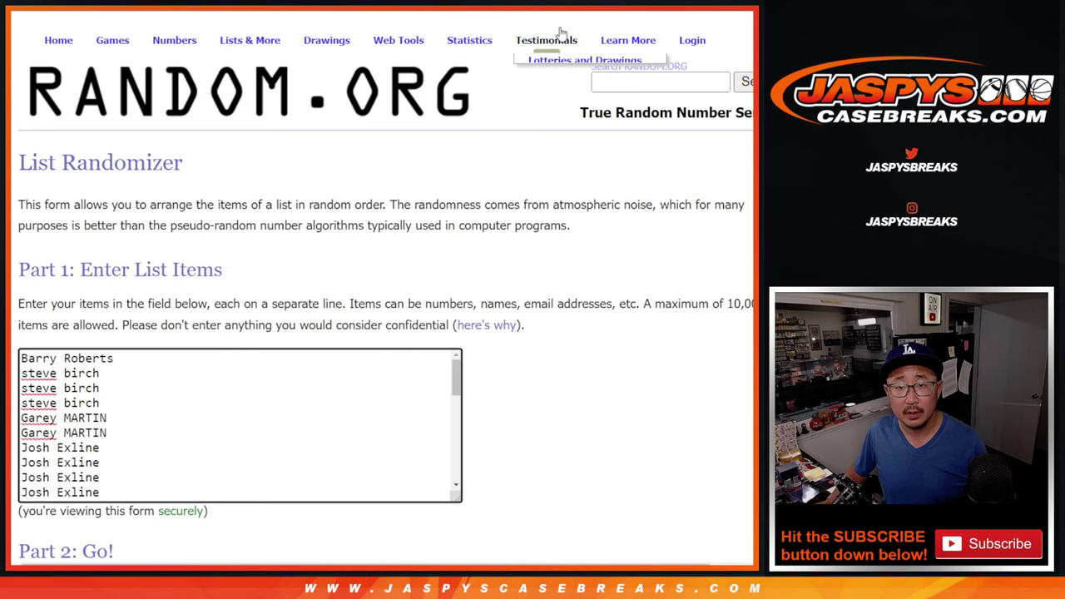
- Roll two virtual dice on RANDOM.ORG and randomize the customer list five times
{"action": "key", "text": "ctrl+shift+Tab"}
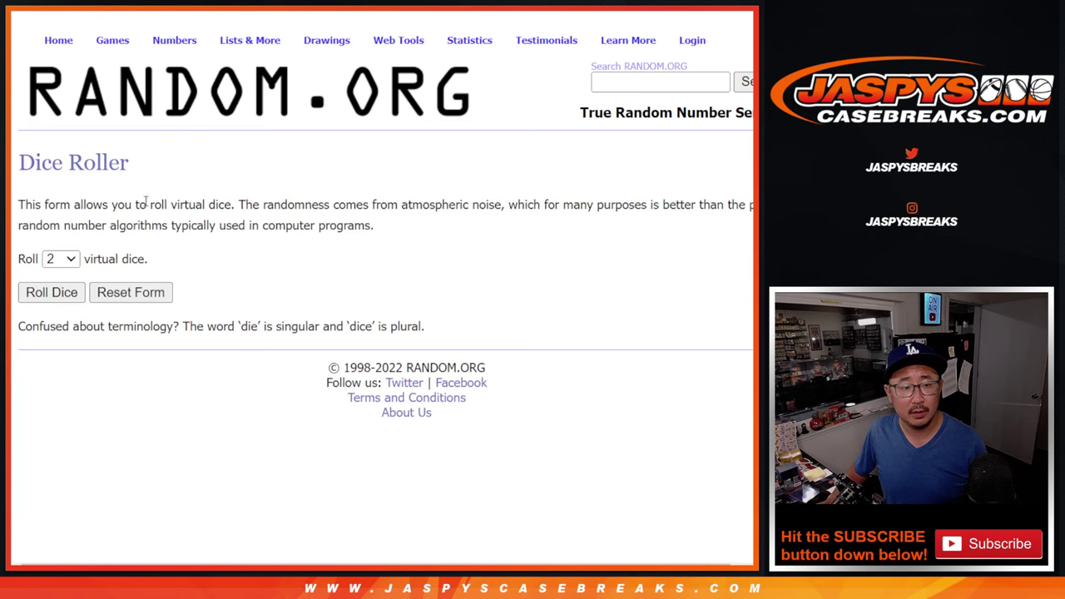
{"action": "left_click", "coordinate": [51, 292]}
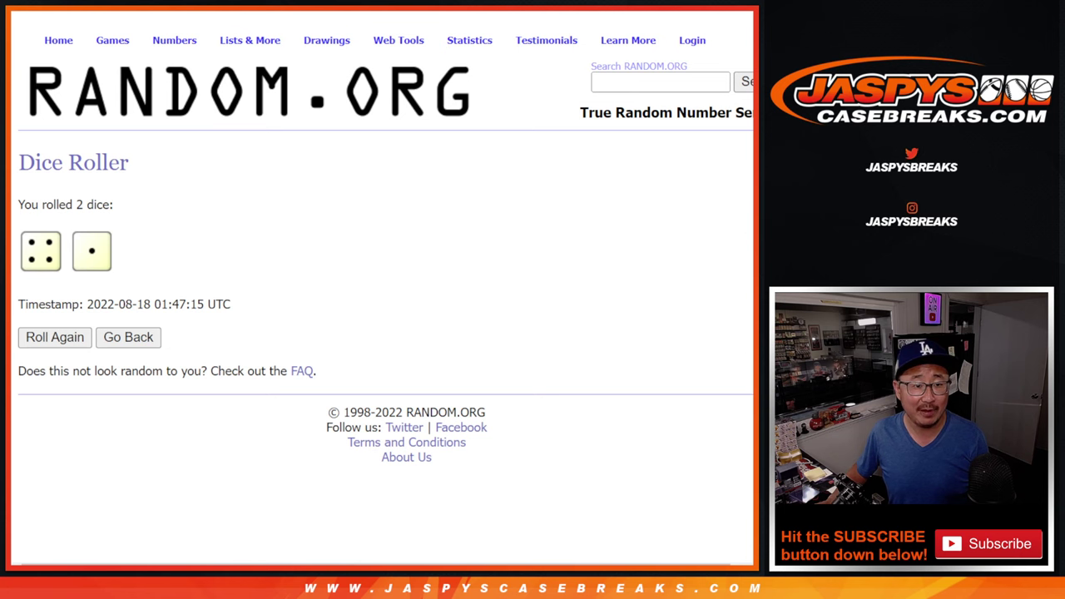
{"action": "key", "text": "ctrl+Tab"}
{"action": "scroll", "coordinate": [575, 272], "scroll_direction": "down", "scroll_amount": 2}
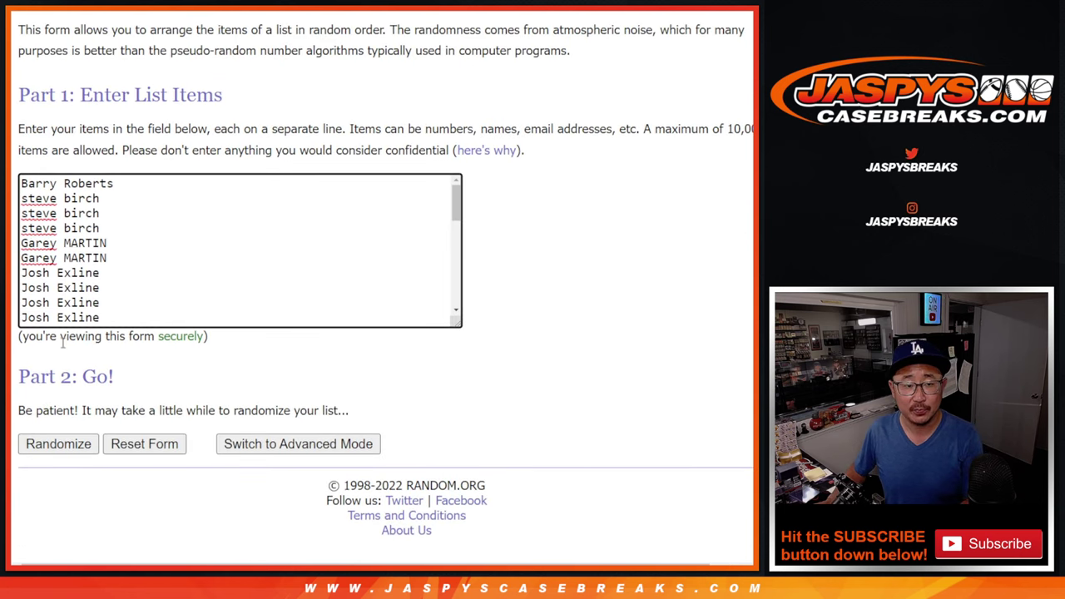
{"action": "left_click", "coordinate": [46, 447]}
{"action": "scroll", "coordinate": [46, 446], "scroll_direction": "down", "scroll_amount": 5}
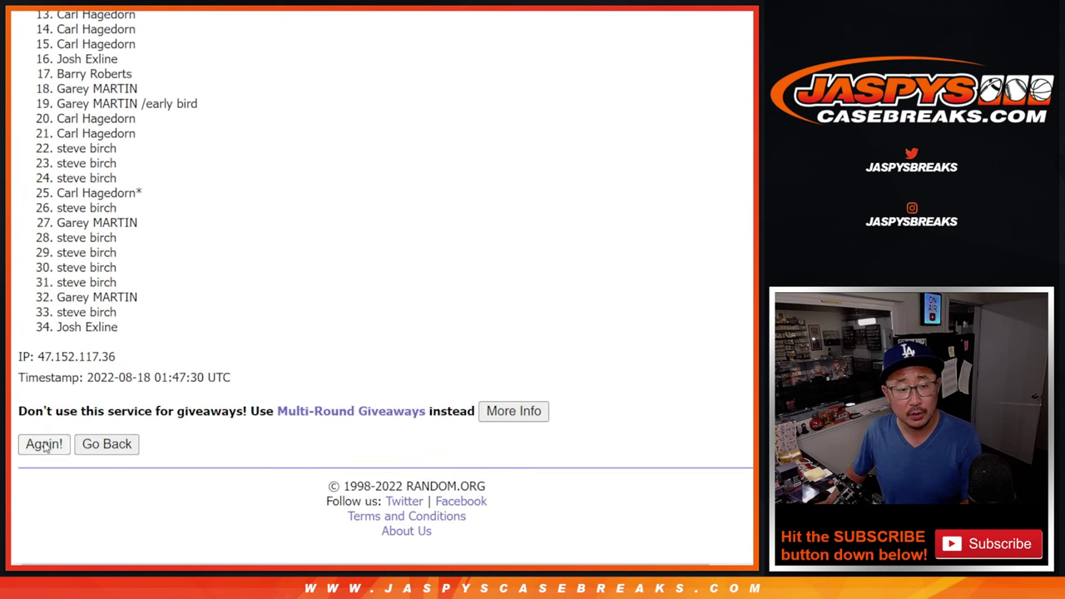
{"action": "left_click", "coordinate": [46, 446]}
{"action": "scroll", "coordinate": [46, 446], "scroll_direction": "down", "scroll_amount": 5}
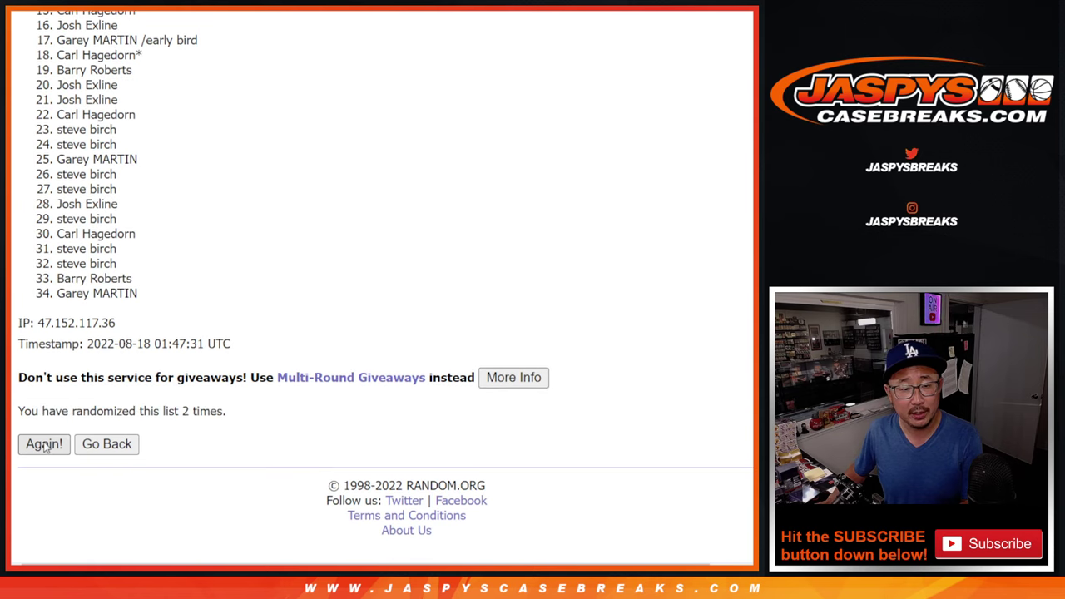
{"action": "left_click", "coordinate": [44, 445]}
{"action": "left_click", "coordinate": [46, 447]}
{"action": "scroll", "coordinate": [46, 447], "scroll_direction": "down", "scroll_amount": 5}
{"action": "left_click", "coordinate": [45, 447]}
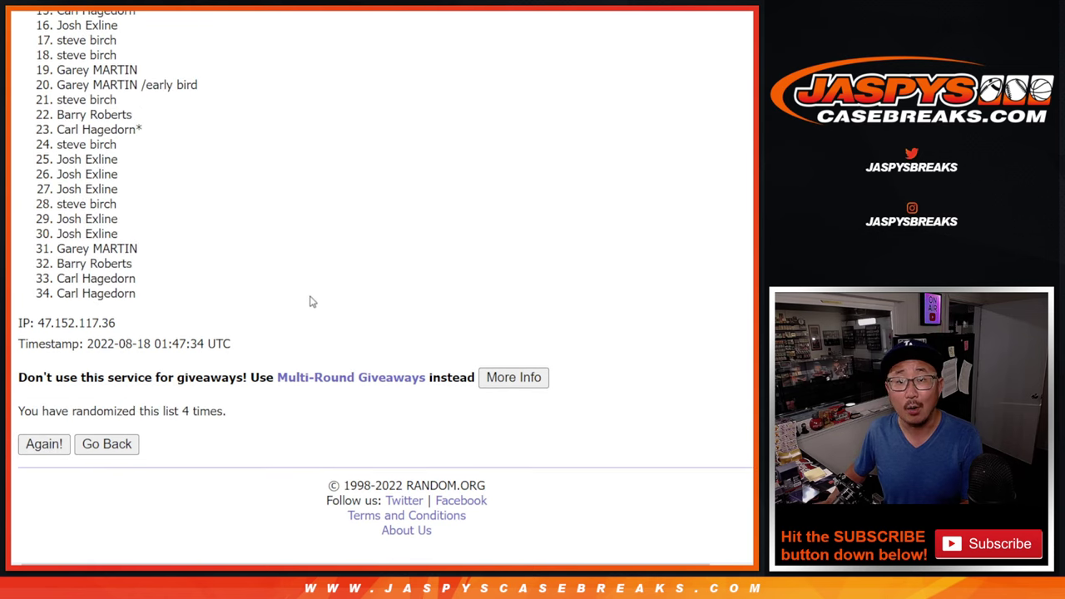
{"action": "scroll", "coordinate": [436, 290], "scroll_direction": "down", "scroll_amount": 5}
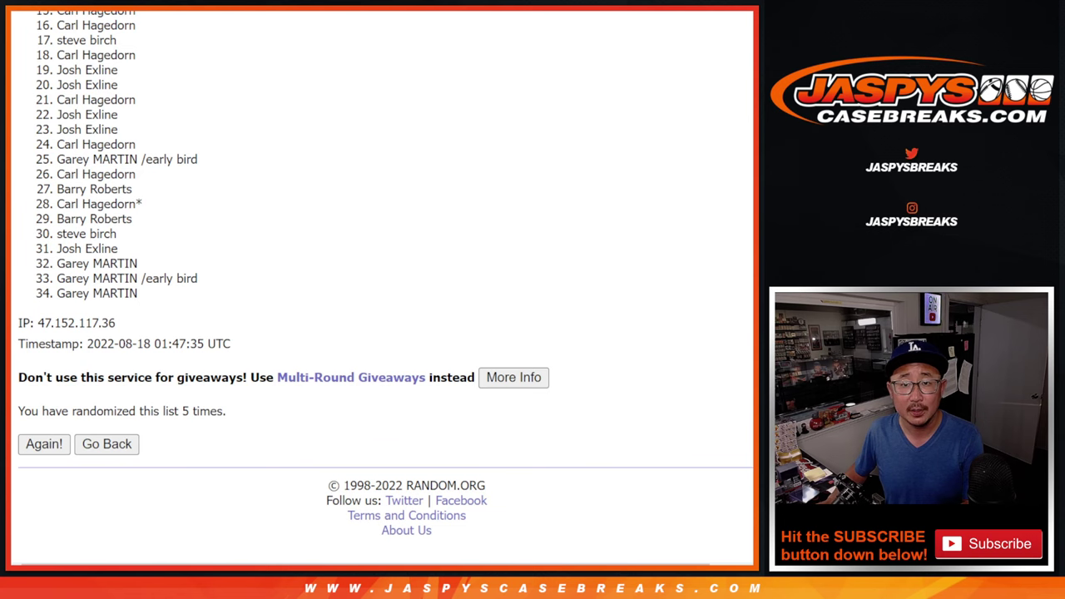
- Highlight the name in 34th place of the randomized list and clear the highlight again
{"action": "key", "text": "ctrl+Tab"}
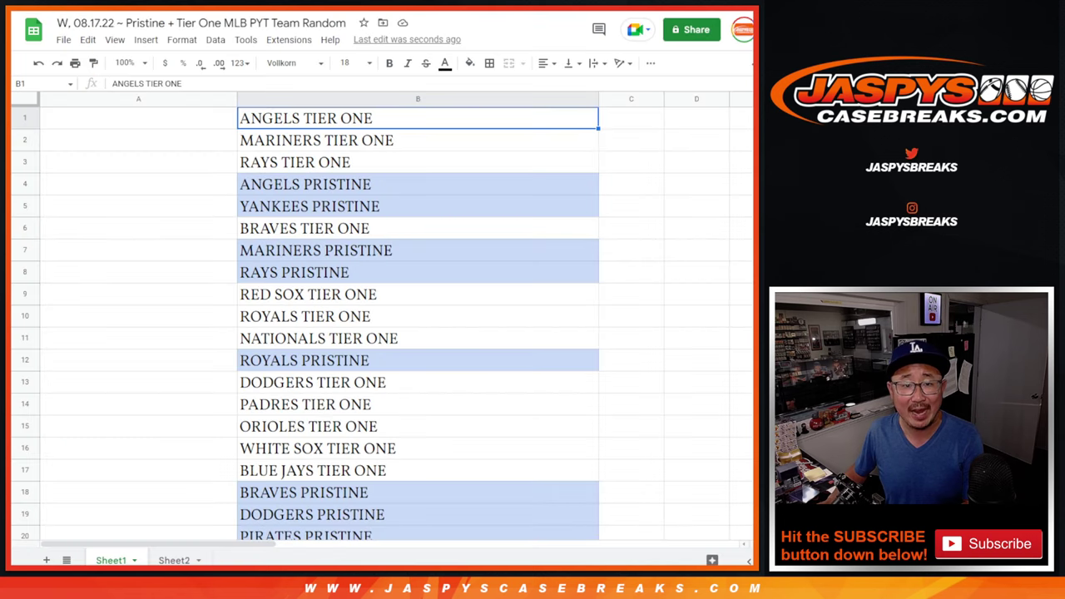
{"action": "key", "text": "ctrl+shift+Tab"}
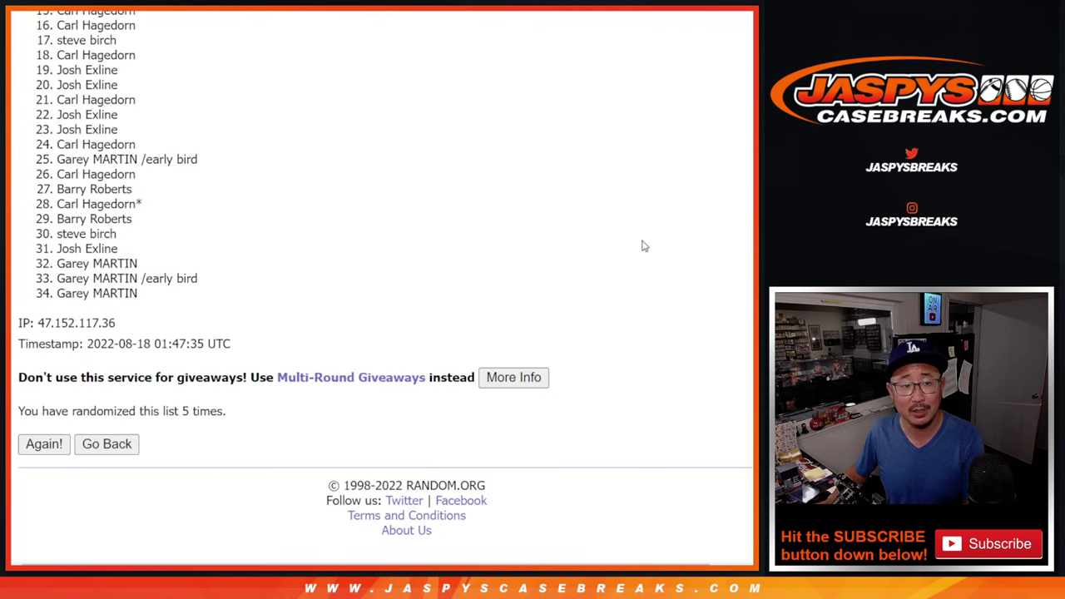
{"action": "left_click_drag", "start_coordinate": [57, 293], "coordinate": [137, 292]}
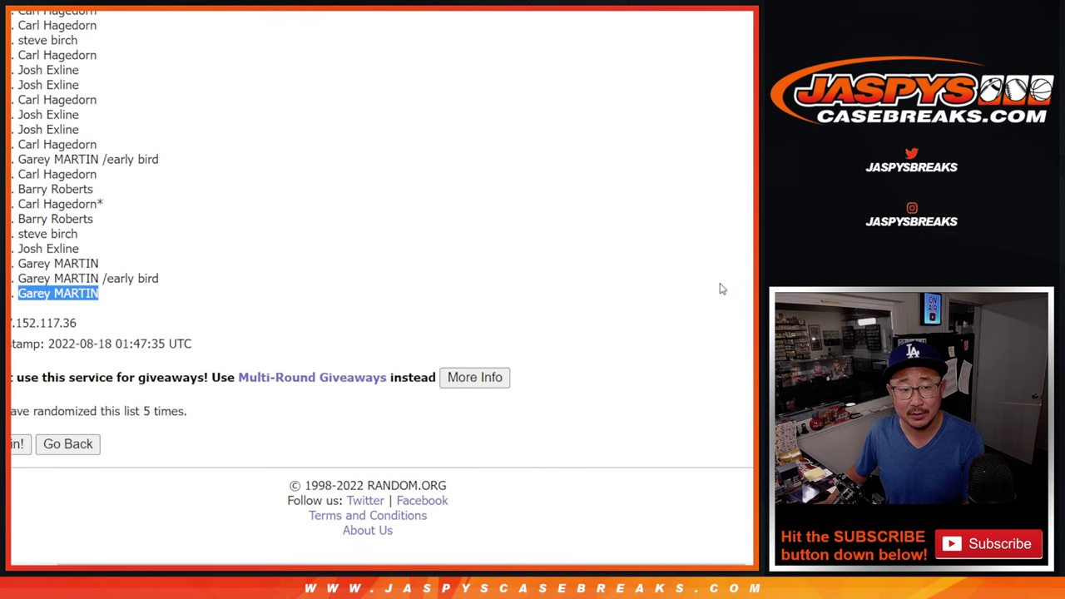
{"action": "left_click", "coordinate": [475, 468]}
{"action": "left_click_drag", "start_coordinate": [407, 563], "coordinate": [369, 563]}
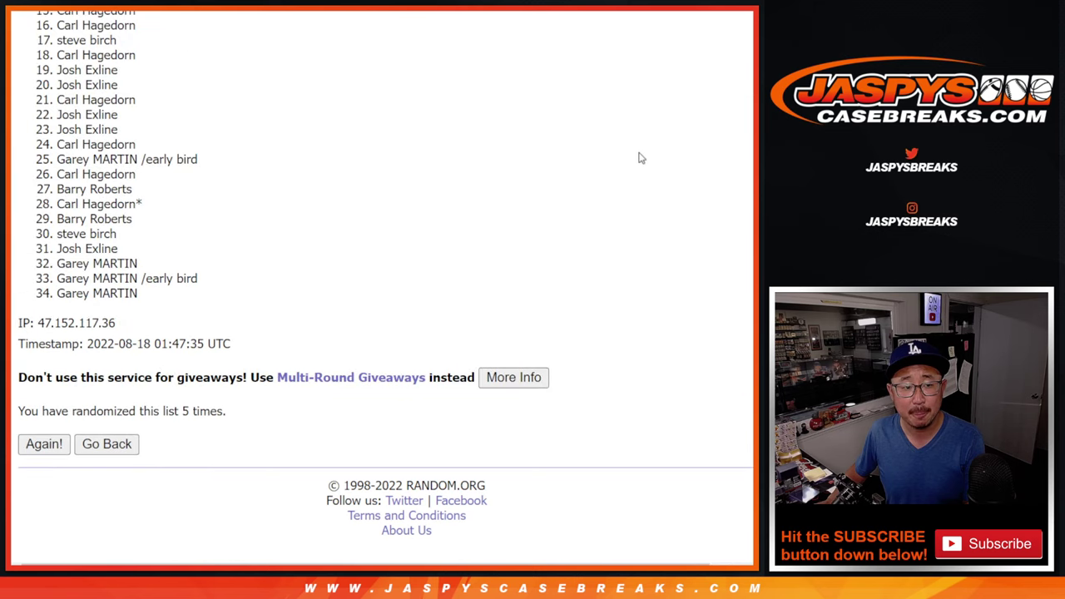
- Copy all 34 randomized names and paste them into Sheet1 of the team spreadsheet, starting at A1
{"action": "scroll", "coordinate": [385, 280], "scroll_direction": "up", "scroll_amount": 3}
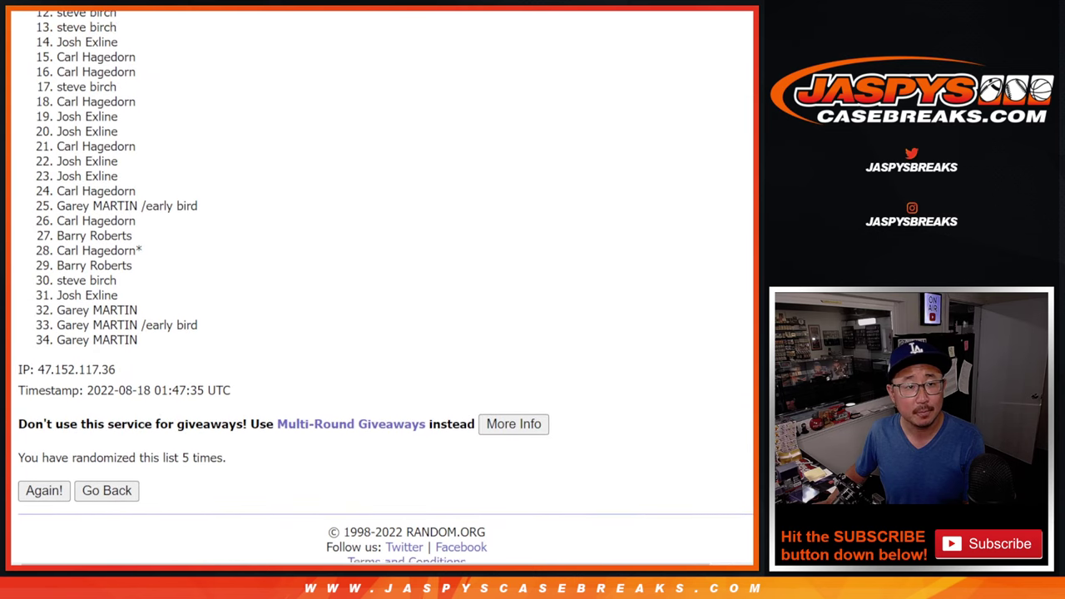
{"action": "scroll", "coordinate": [385, 279], "scroll_direction": "up", "scroll_amount": 2}
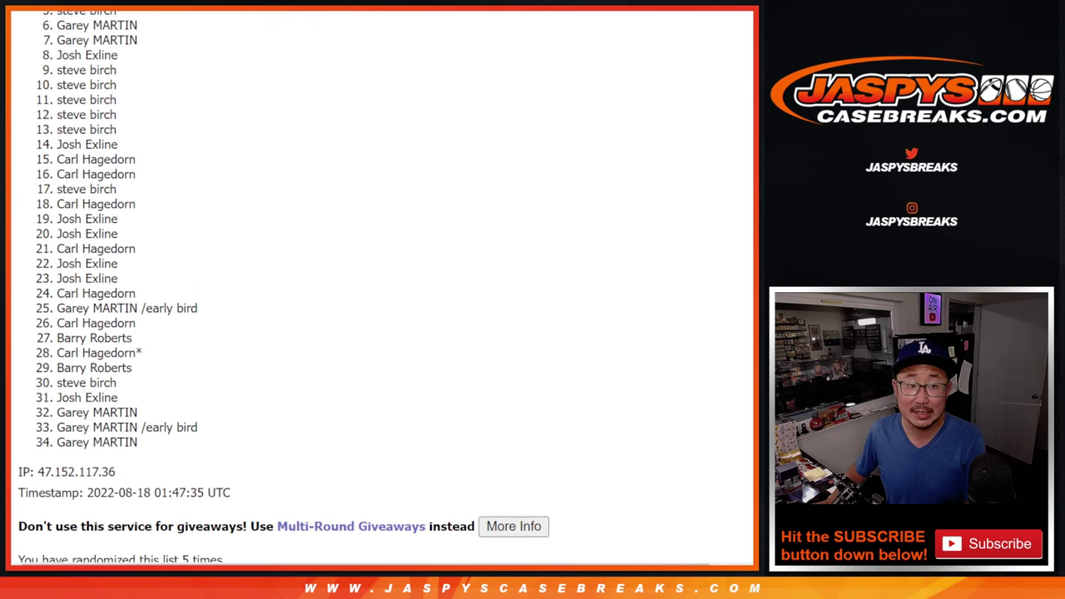
{"action": "scroll", "coordinate": [385, 280], "scroll_direction": "up", "scroll_amount": 1}
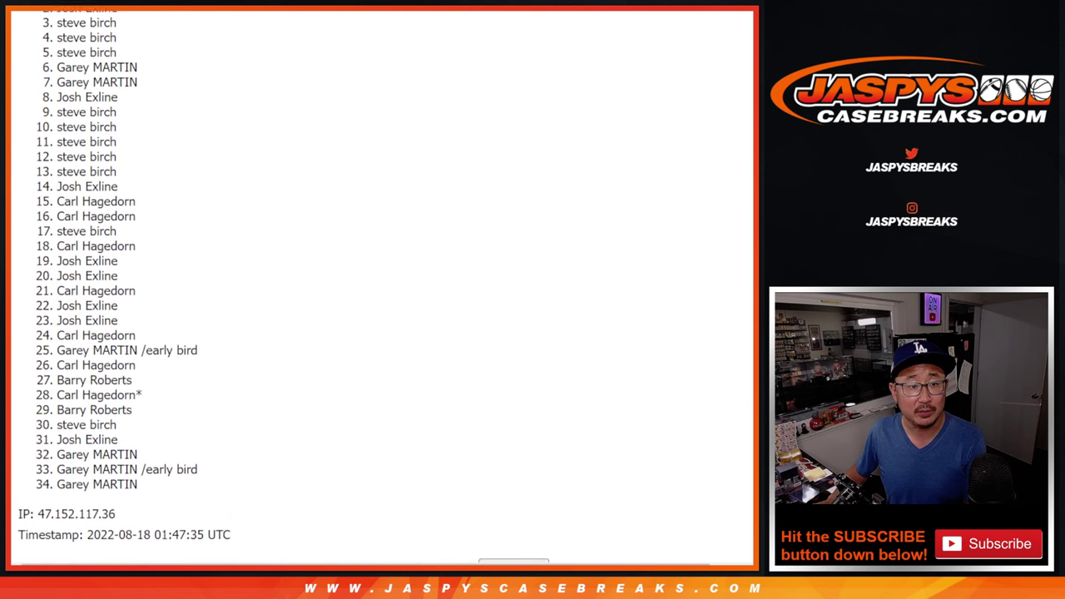
{"action": "scroll", "coordinate": [385, 279], "scroll_direction": "up", "scroll_amount": 1}
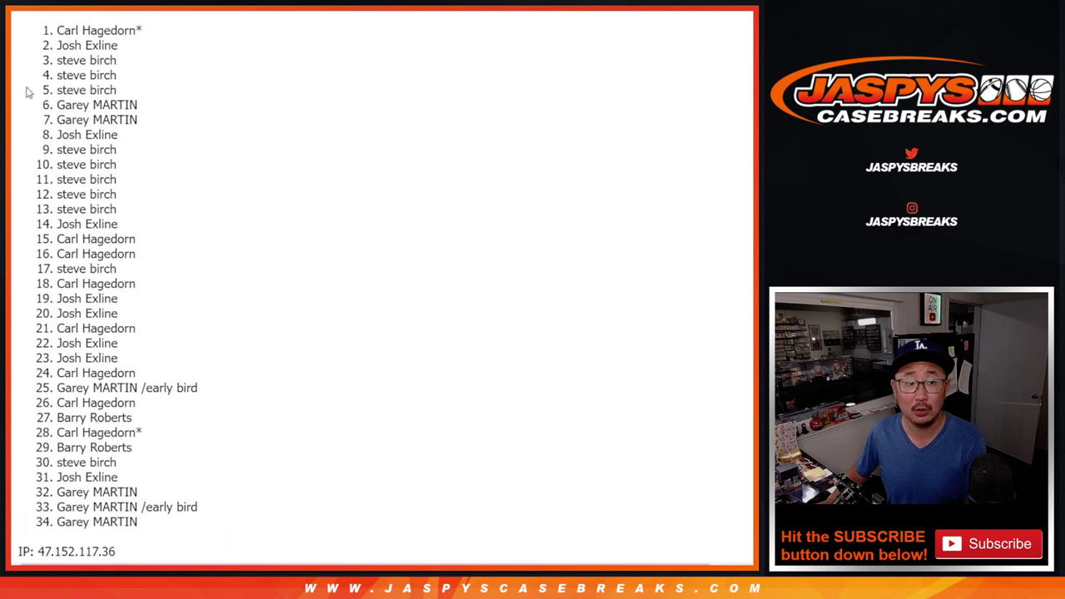
{"action": "left_click_drag", "start_coordinate": [59, 30], "coordinate": [193, 289]}
{"action": "key", "text": "ctrl+c"}
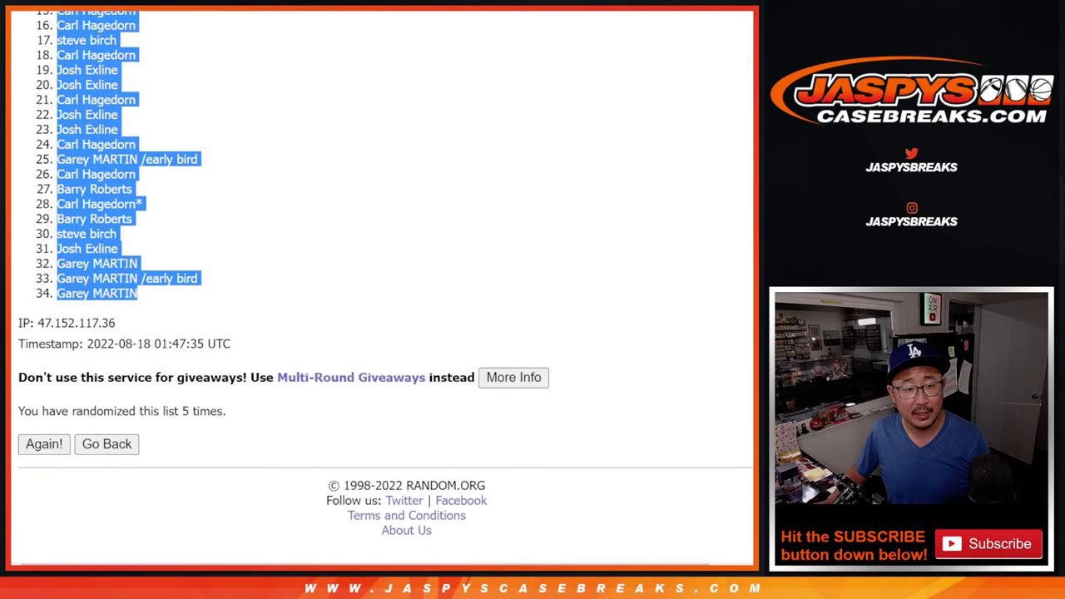
{"action": "key", "text": "alt+Tab"}
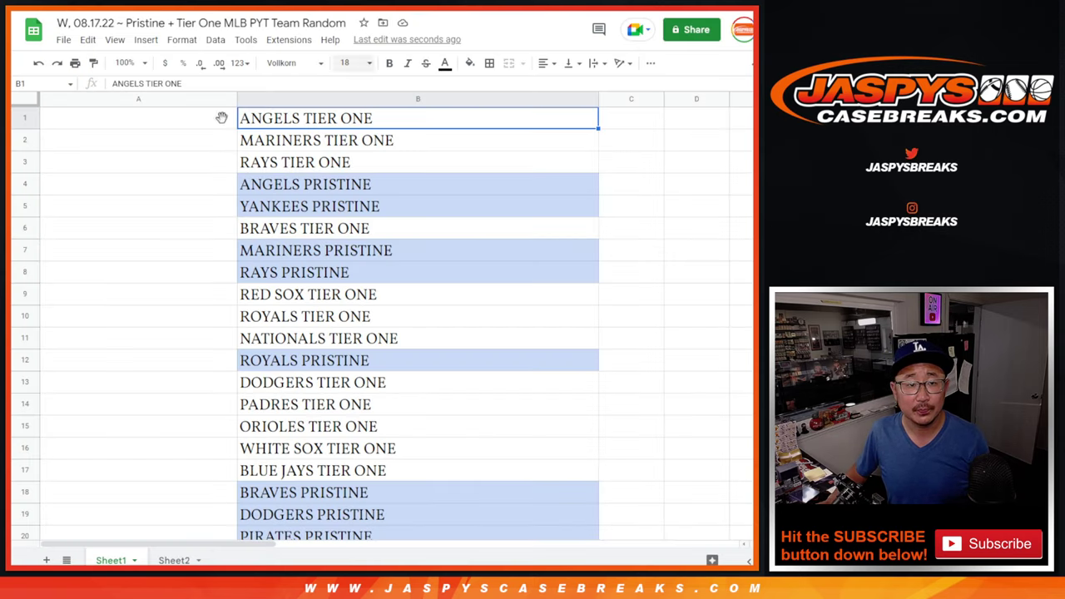
{"action": "left_click", "coordinate": [135, 119]}
{"action": "key", "text": "ctrl+v"}
- Format the pasted names in A1:A34 with the Vollkorn font at size 18
{"action": "left_click", "coordinate": [358, 62]}
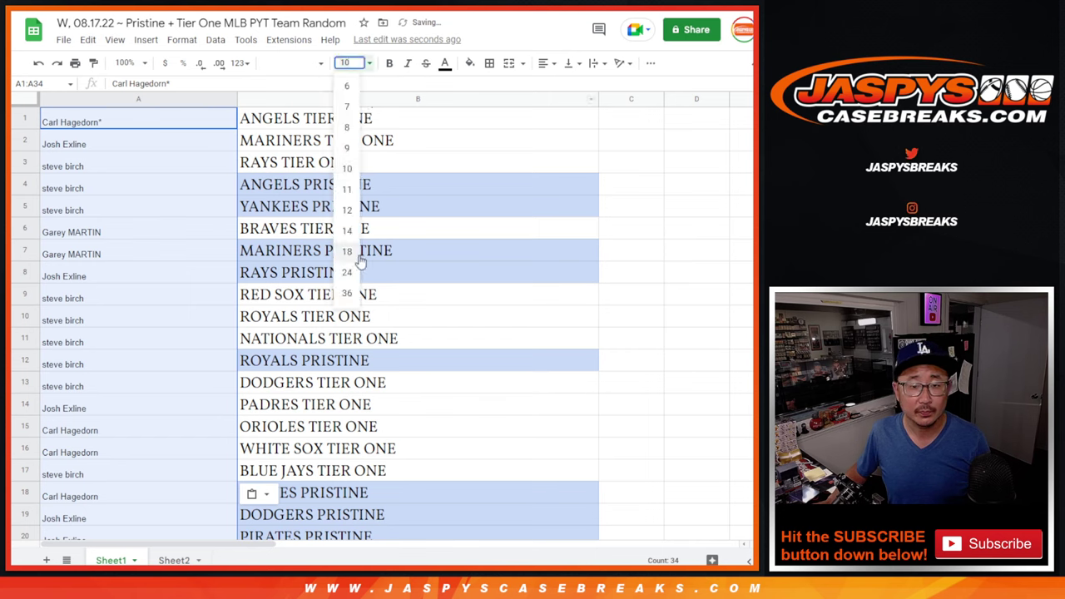
{"action": "left_click", "coordinate": [350, 240]}
{"action": "left_click", "coordinate": [315, 68]}
{"action": "left_click", "coordinate": [308, 193]}
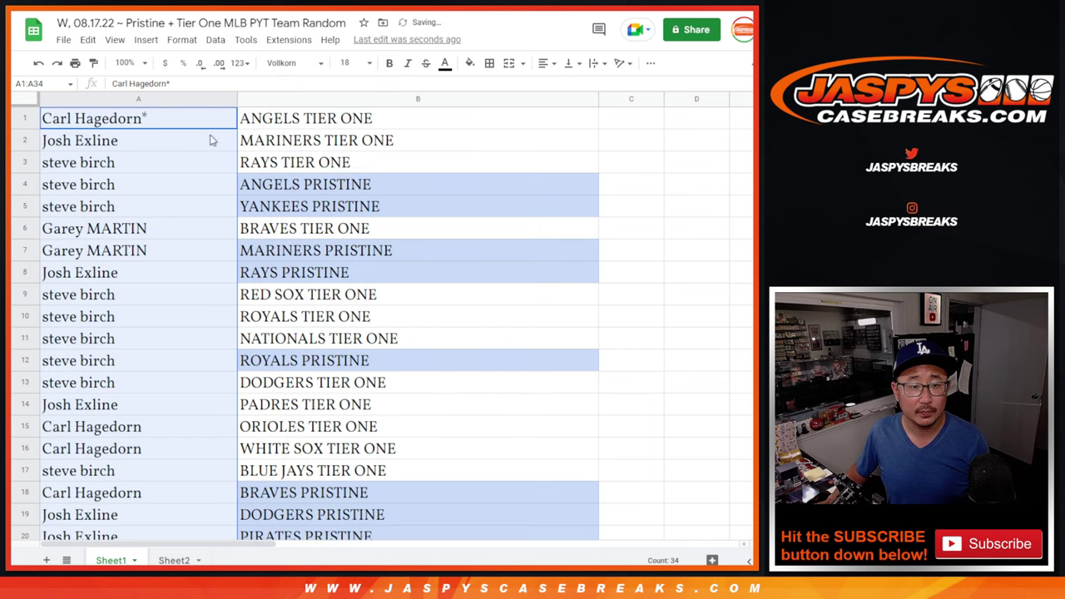
- Append a "^" after the asterisk of the customer name in A1
{"action": "double_click", "coordinate": [187, 119]}
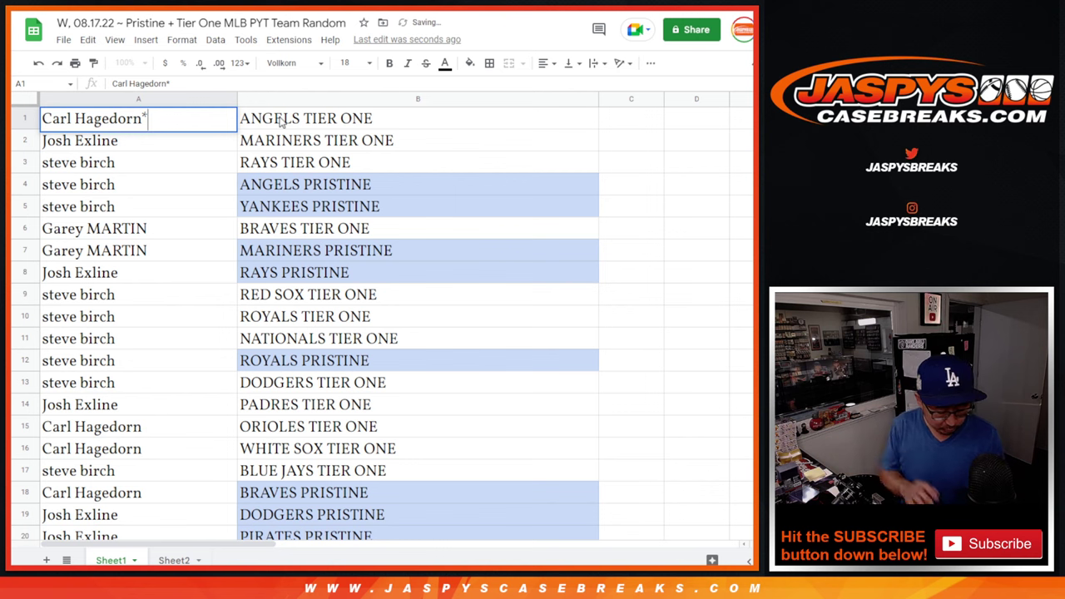
{"action": "type", "text": "*"}
{"action": "key", "text": "shift+Left"}
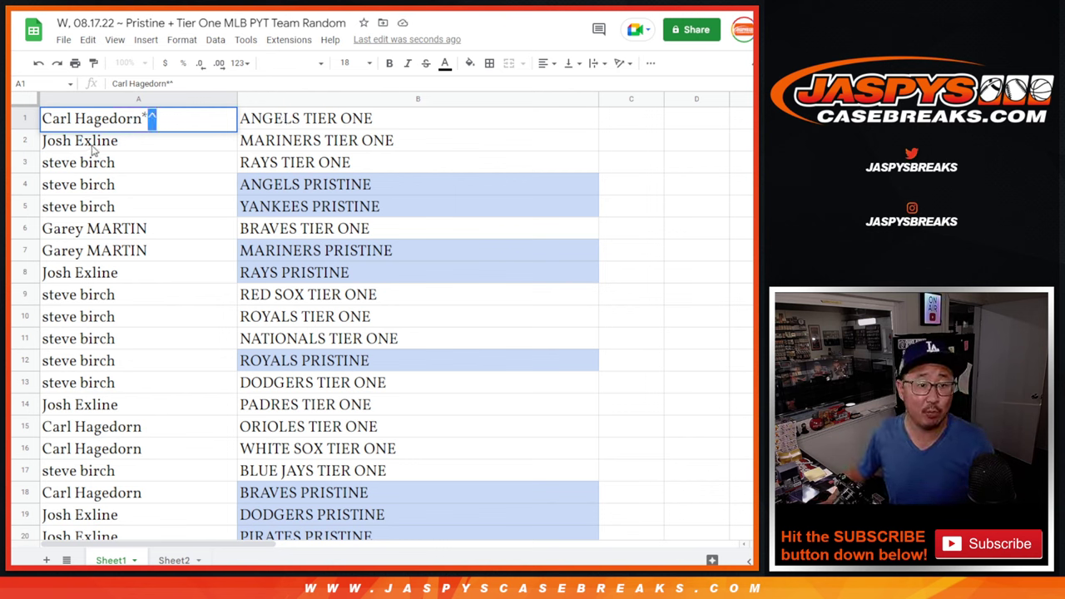
{"action": "left_click", "coordinate": [83, 148]}
- Go through the Tier One name and team pairs, selecting rows 1, 2, 3, 6, 9–11, 13–17, 21 and 23
{"action": "left_click", "coordinate": [21, 118]}
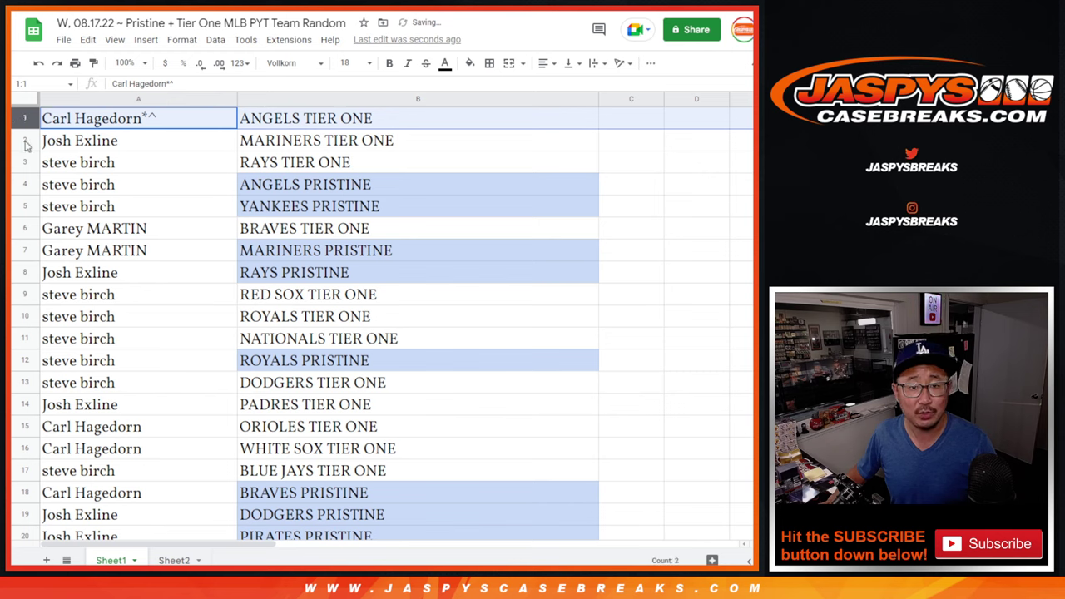
{"action": "left_click", "coordinate": [25, 143]}
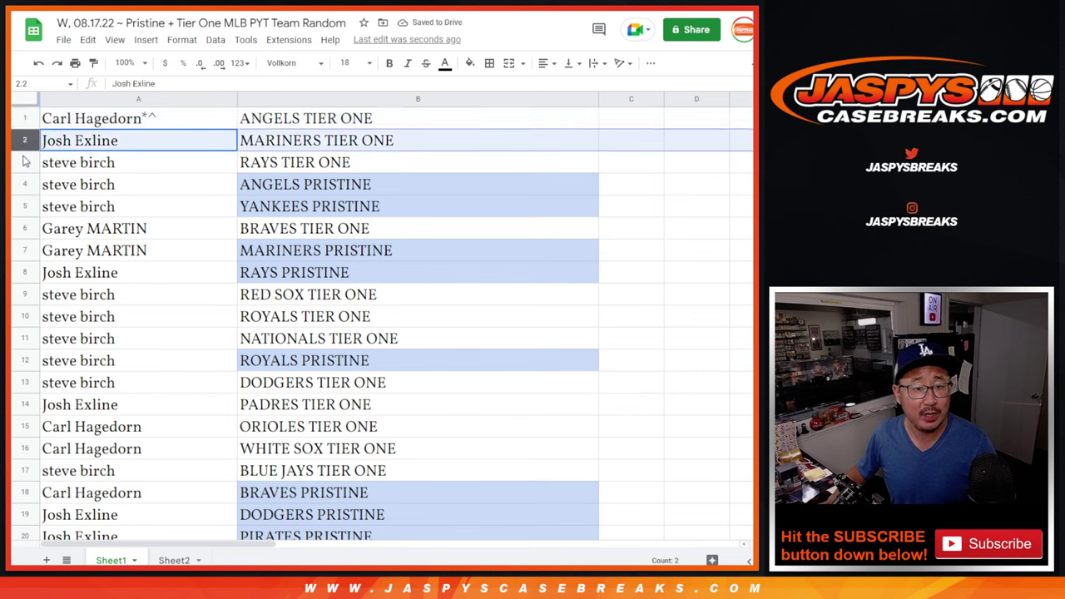
{"action": "left_click", "coordinate": [21, 162]}
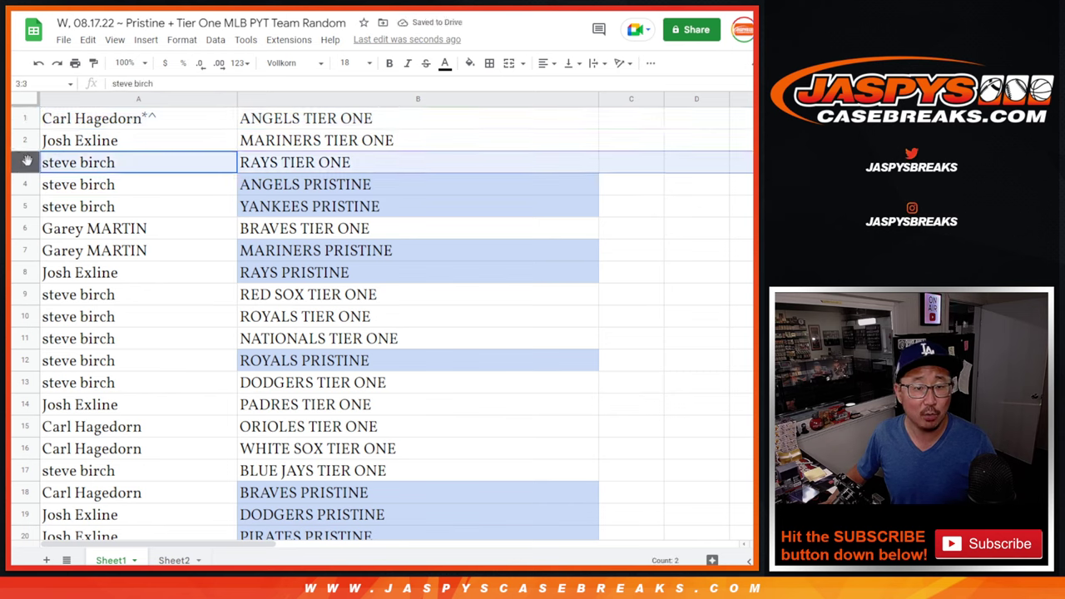
{"action": "left_click", "coordinate": [23, 229]}
{"action": "left_click_drag", "start_coordinate": [25, 296], "coordinate": [23, 341]}
{"action": "scroll", "coordinate": [129, 283], "scroll_direction": "down", "scroll_amount": 2}
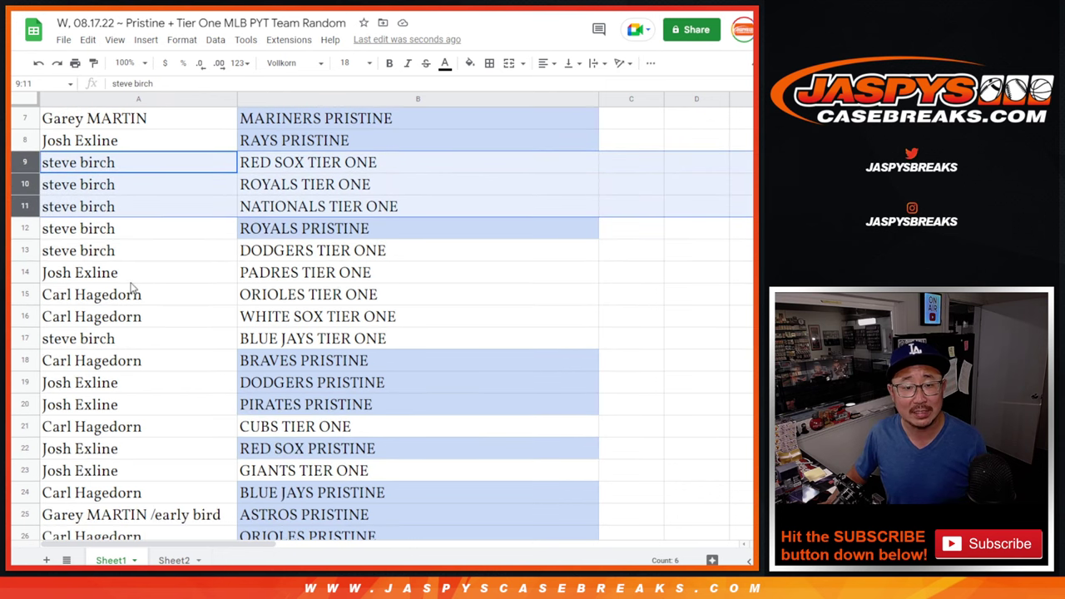
{"action": "left_click", "coordinate": [24, 252]}
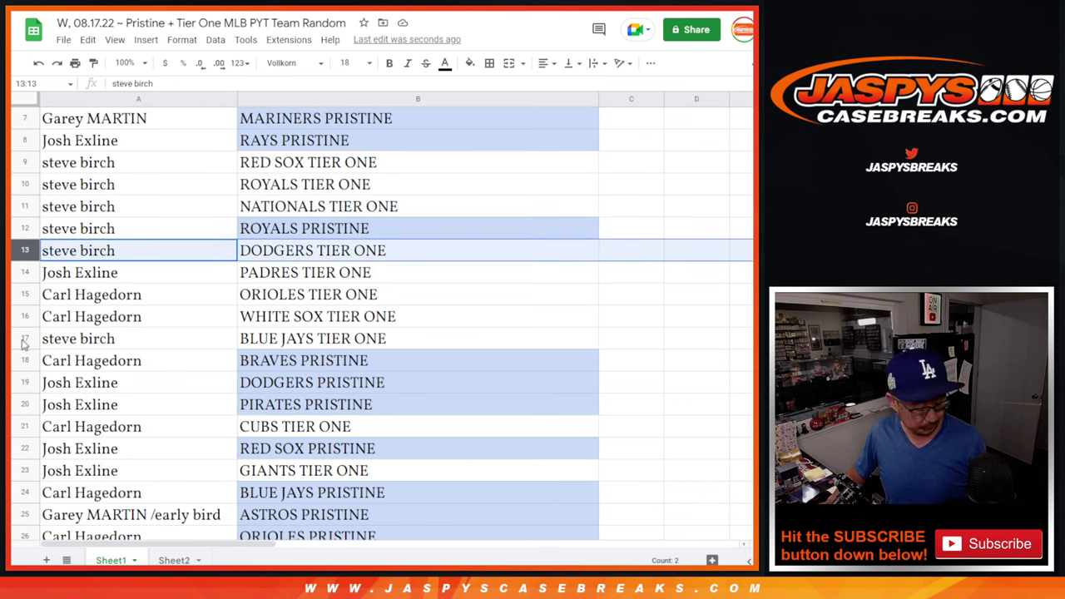
{"action": "left_click", "coordinate": [25, 339], "text": "shift"}
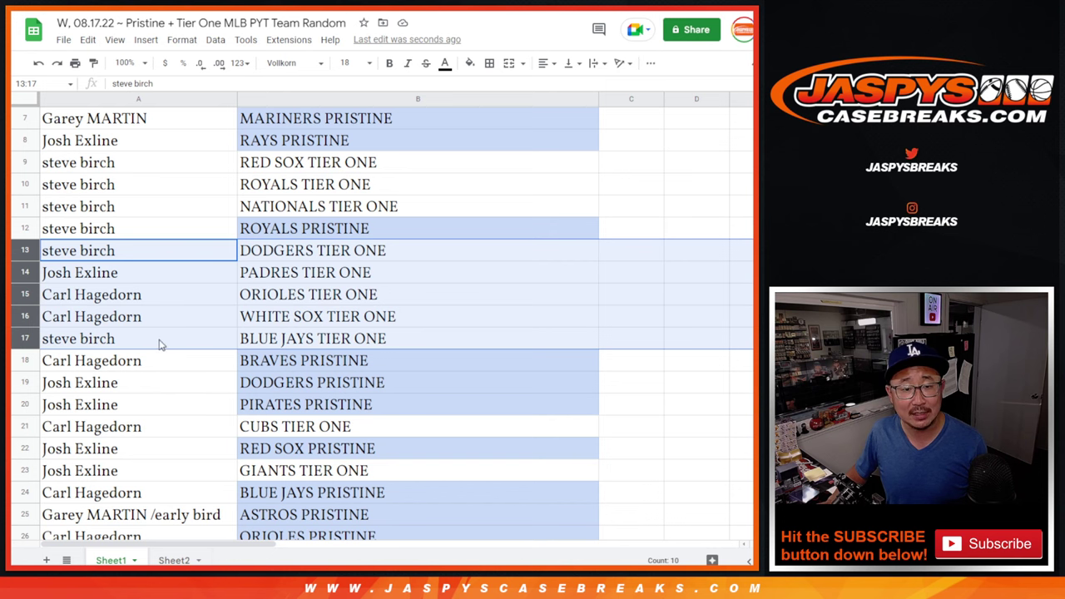
{"action": "scroll", "coordinate": [209, 321], "scroll_direction": "down", "scroll_amount": 2}
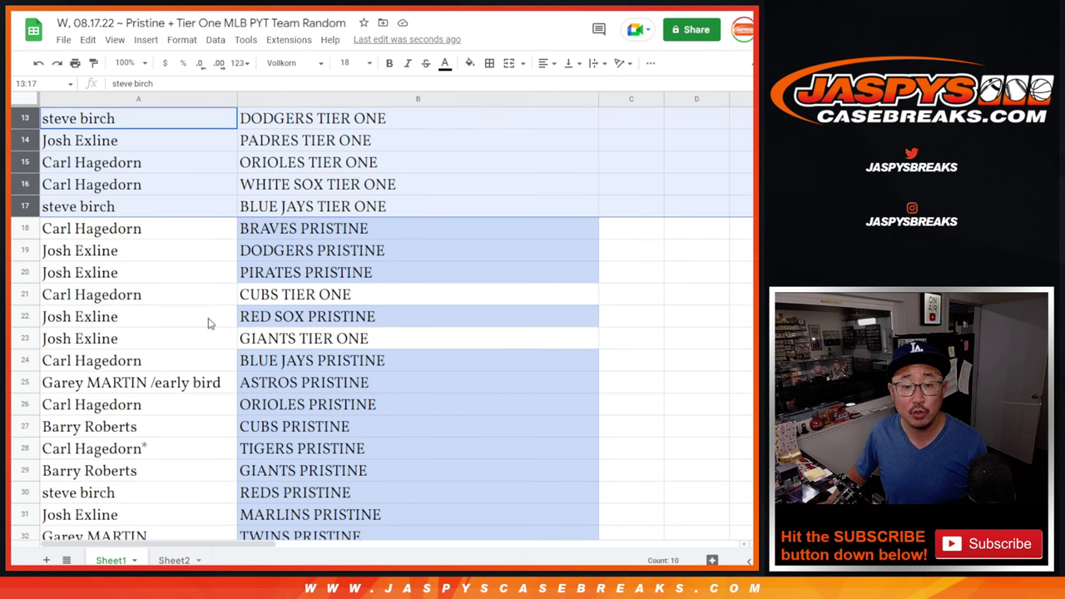
{"action": "left_click", "coordinate": [25, 295]}
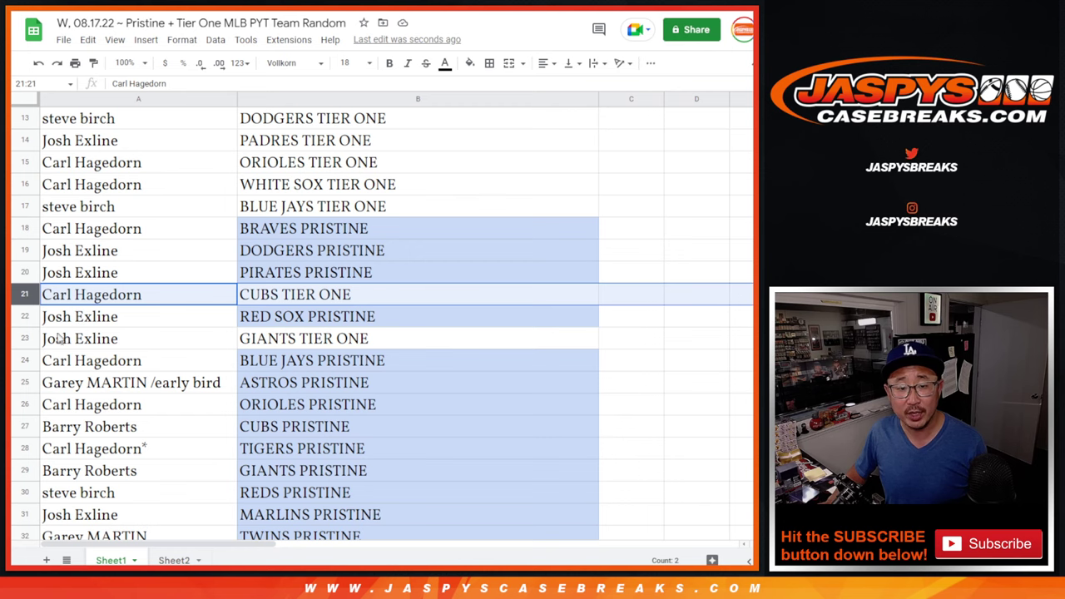
{"action": "left_click", "coordinate": [25, 339]}
{"action": "scroll", "coordinate": [187, 317], "scroll_direction": "down", "scroll_amount": 3}
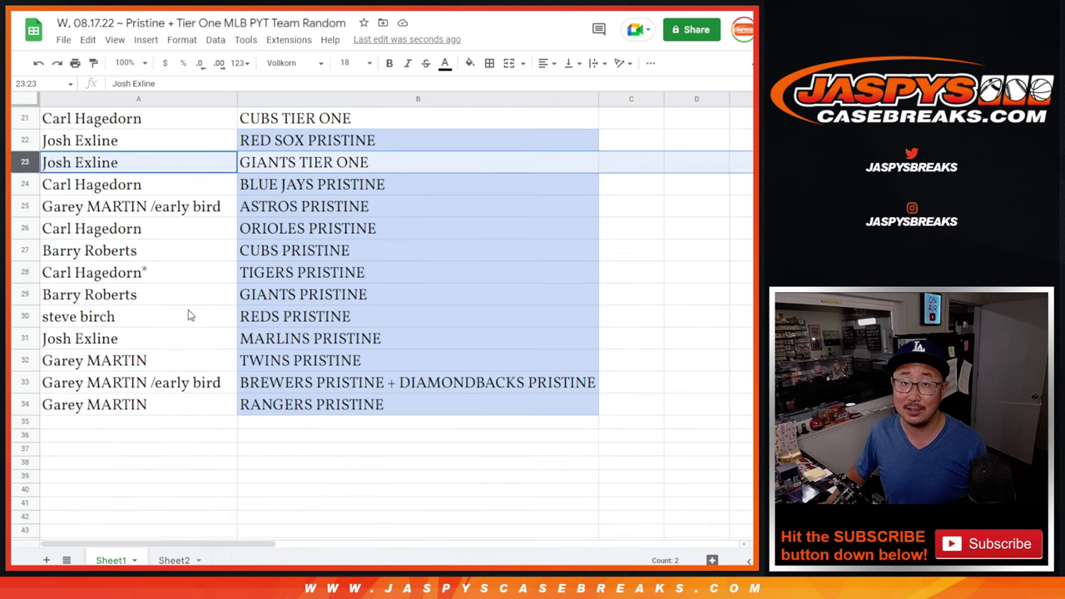
- Go through the Pristine name and team pairs in the upper part of the list, selecting rows 4–5, 7, 8, 12, 18–20 and 22
{"action": "scroll", "coordinate": [188, 316], "scroll_direction": "up", "scroll_amount": 7}
{"action": "left_click", "coordinate": [23, 184]}
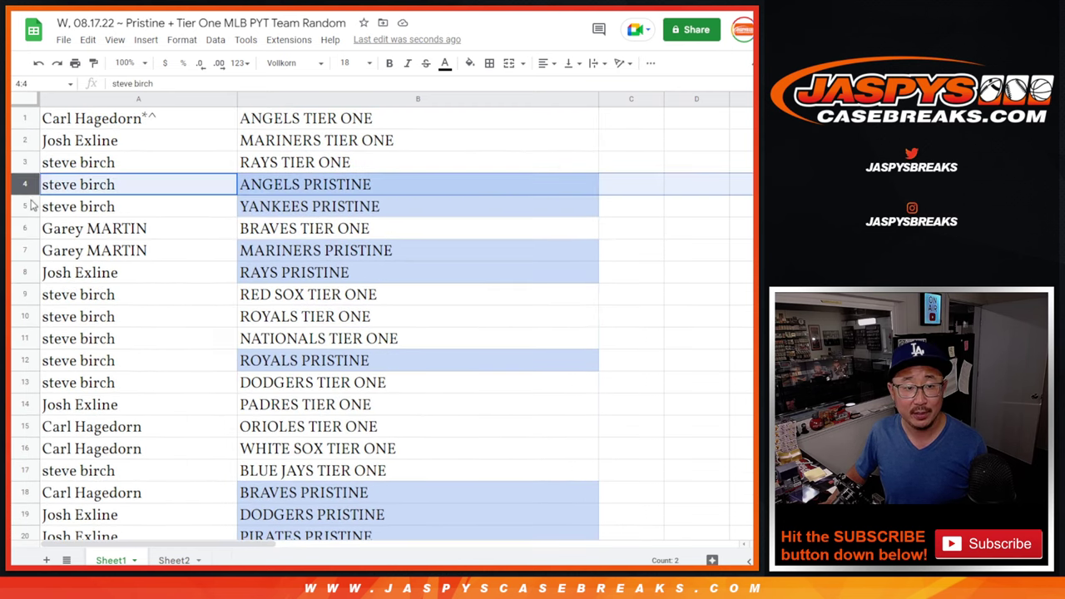
{"action": "left_click", "coordinate": [32, 206], "text": "shift"}
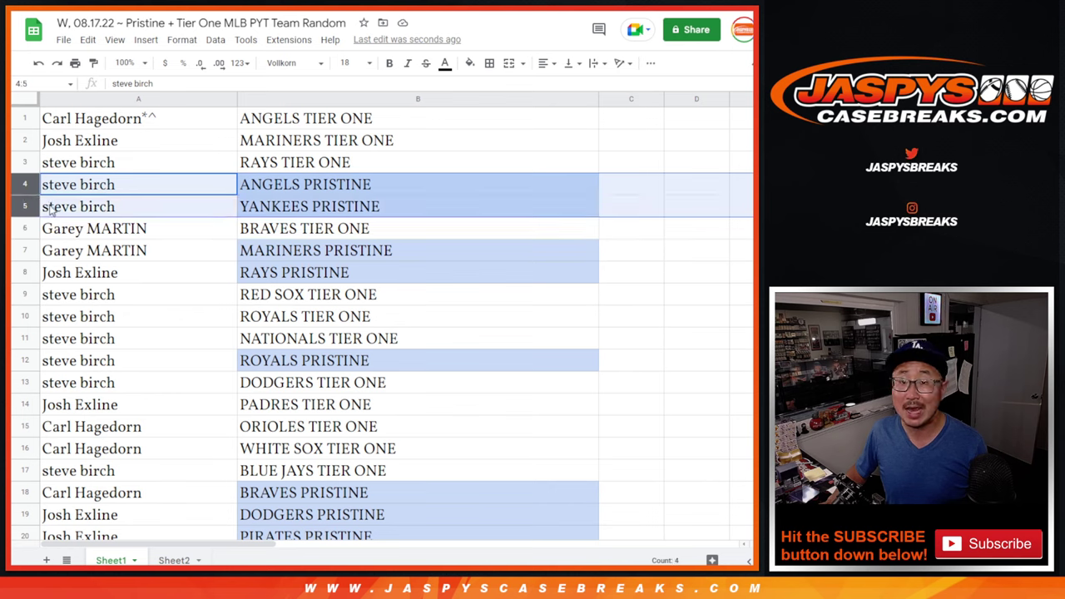
{"action": "left_click", "coordinate": [23, 252]}
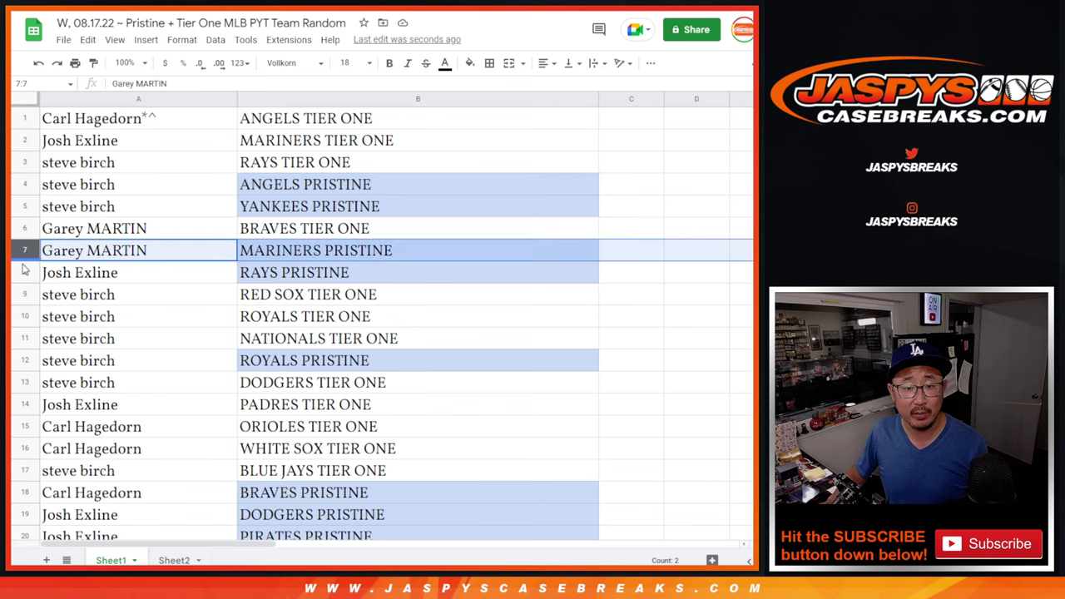
{"action": "left_click", "coordinate": [24, 272]}
{"action": "scroll", "coordinate": [190, 273], "scroll_direction": "down", "scroll_amount": 2}
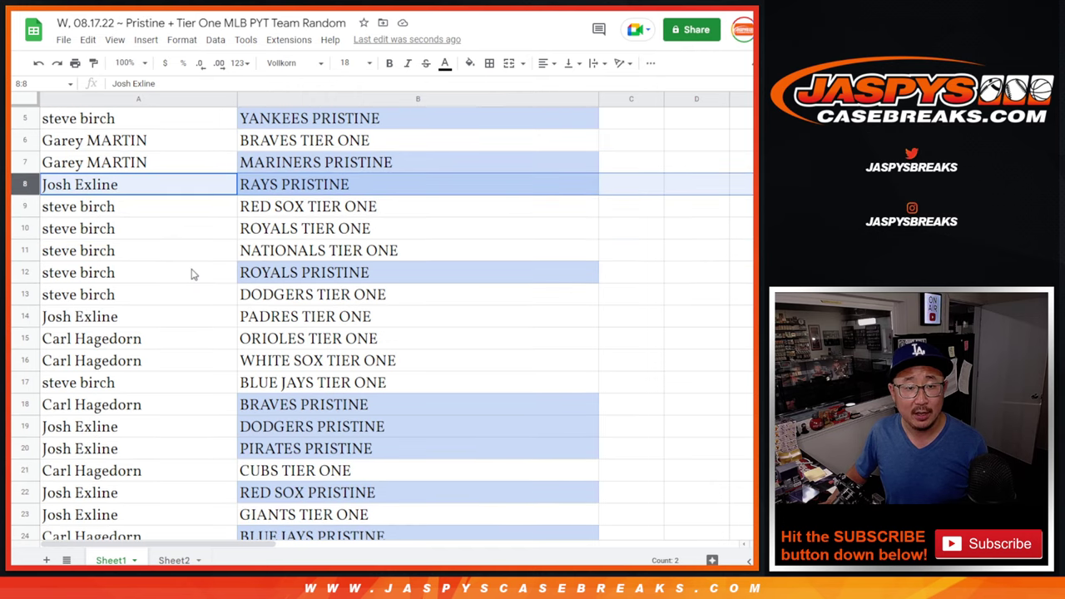
{"action": "left_click", "coordinate": [25, 234]}
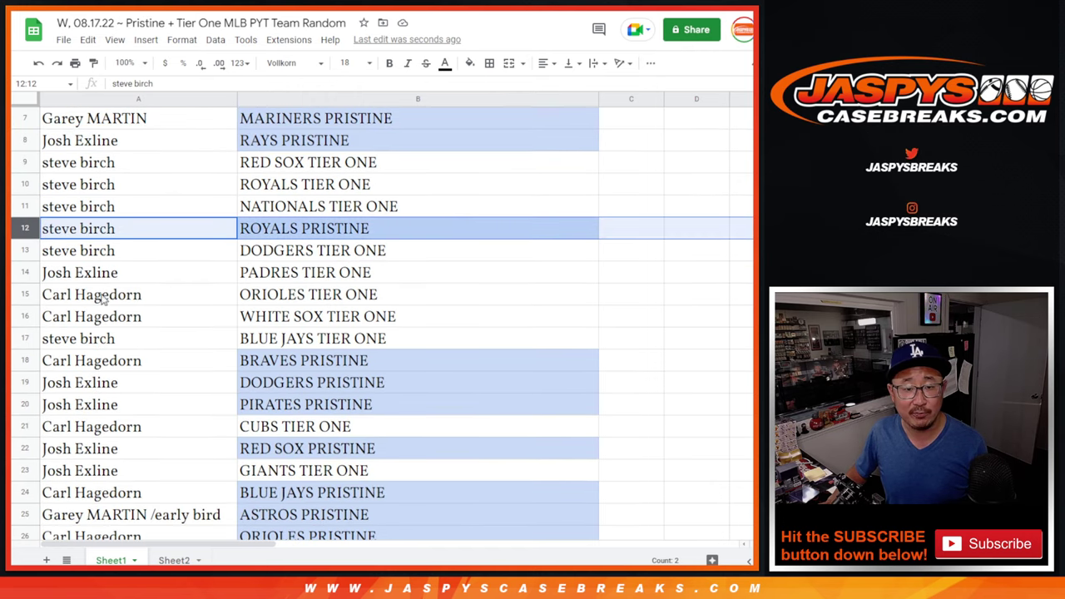
{"action": "scroll", "coordinate": [144, 338], "scroll_direction": "down", "scroll_amount": 2}
{"action": "left_click", "coordinate": [25, 273]}
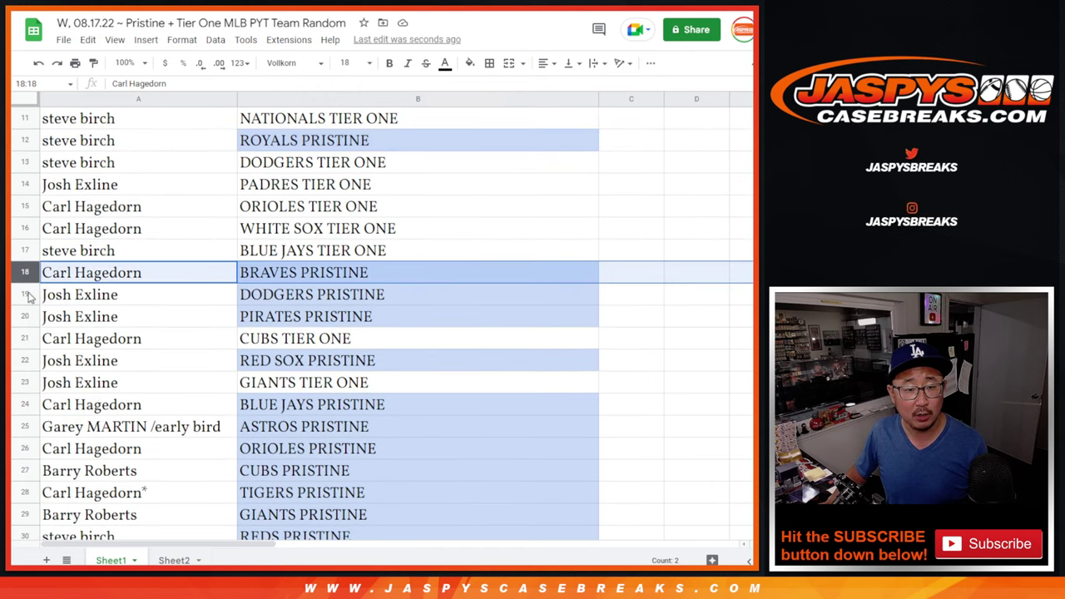
{"action": "left_click", "coordinate": [26, 295], "text": "shift"}
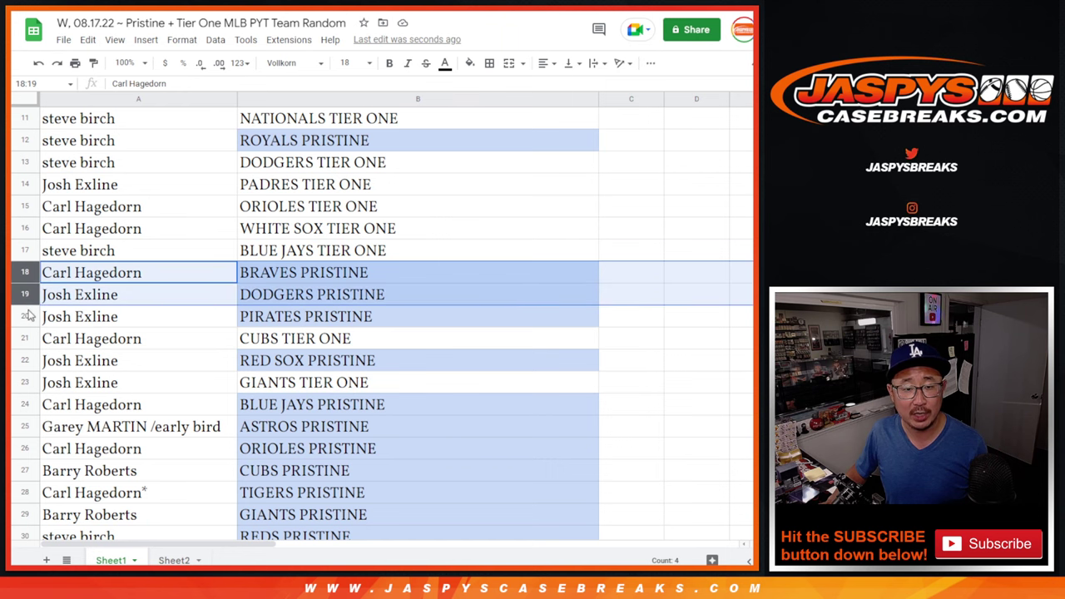
{"action": "left_click", "coordinate": [26, 316], "text": "shift"}
{"action": "scroll", "coordinate": [177, 319], "scroll_direction": "down", "scroll_amount": 4}
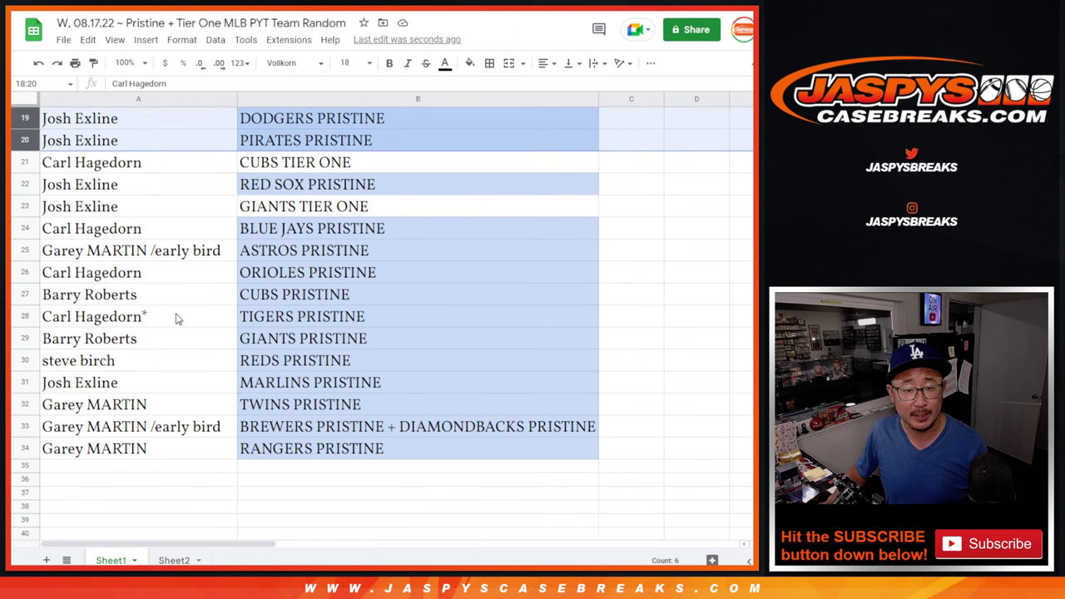
{"action": "left_click", "coordinate": [16, 187]}
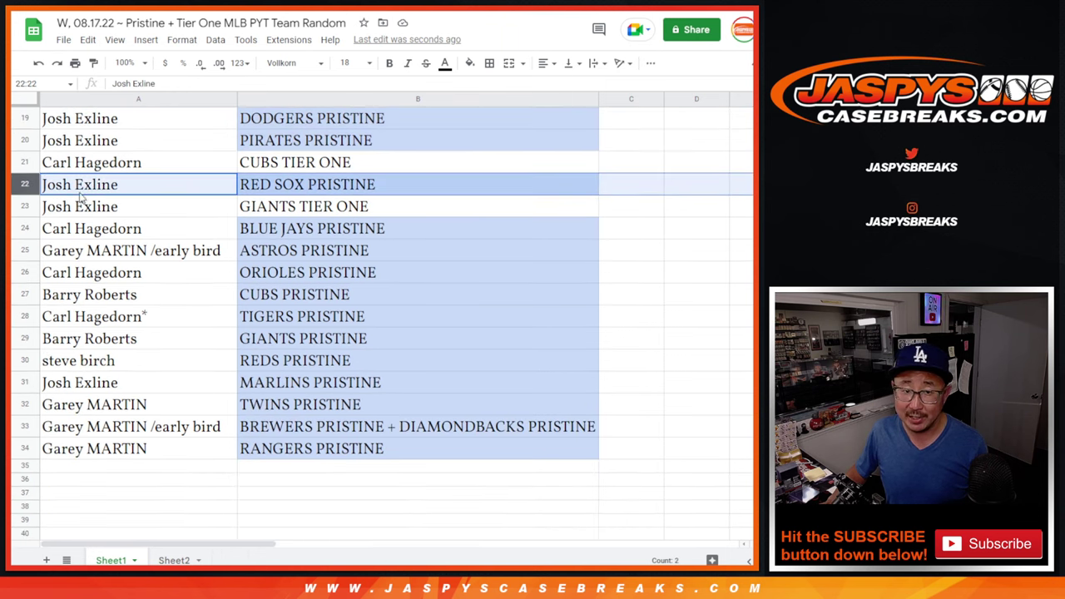
- Review the remaining Pristine pairs in rows 24–34, selecting each name from A24 to A34 in turn, and return to A1
{"action": "left_click", "coordinate": [26, 228]}
{"action": "left_click", "coordinate": [33, 449], "text": "shift"}
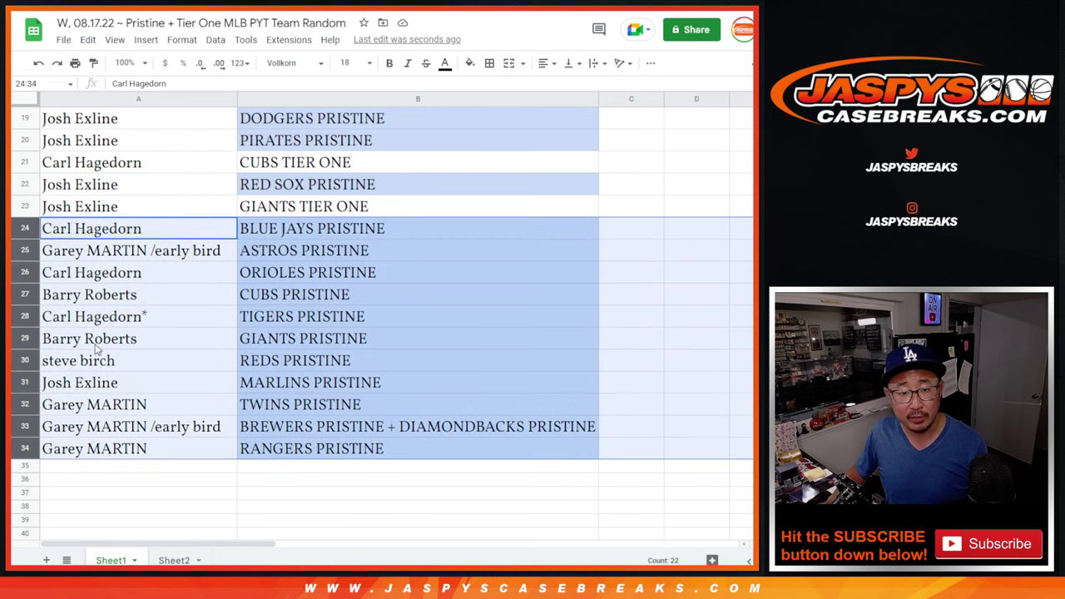
{"action": "left_click", "coordinate": [113, 237]}
{"action": "left_click", "coordinate": [144, 258]}
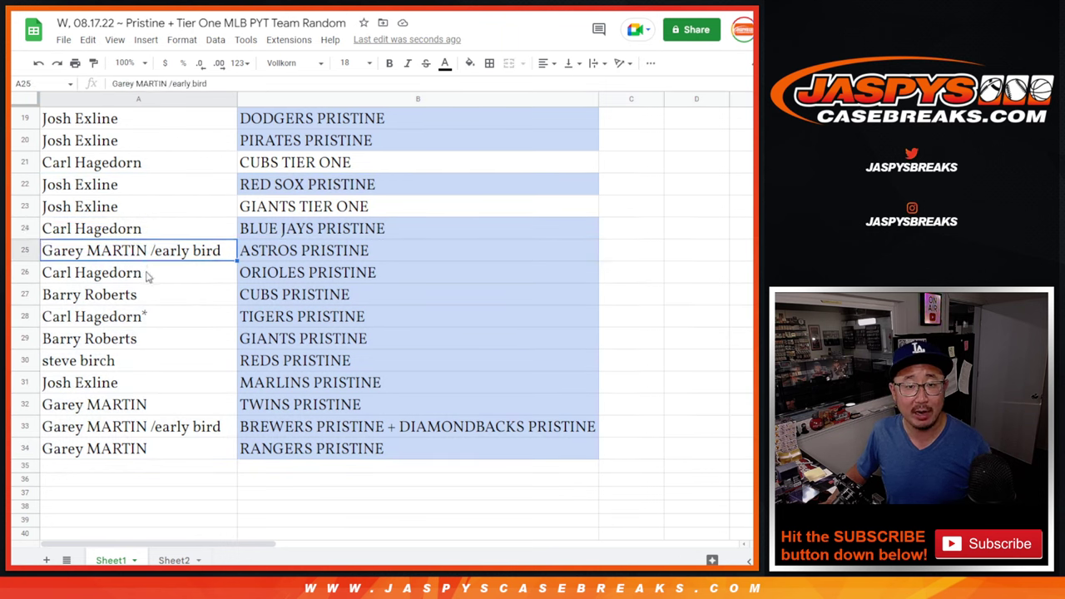
{"action": "left_click", "coordinate": [146, 276]}
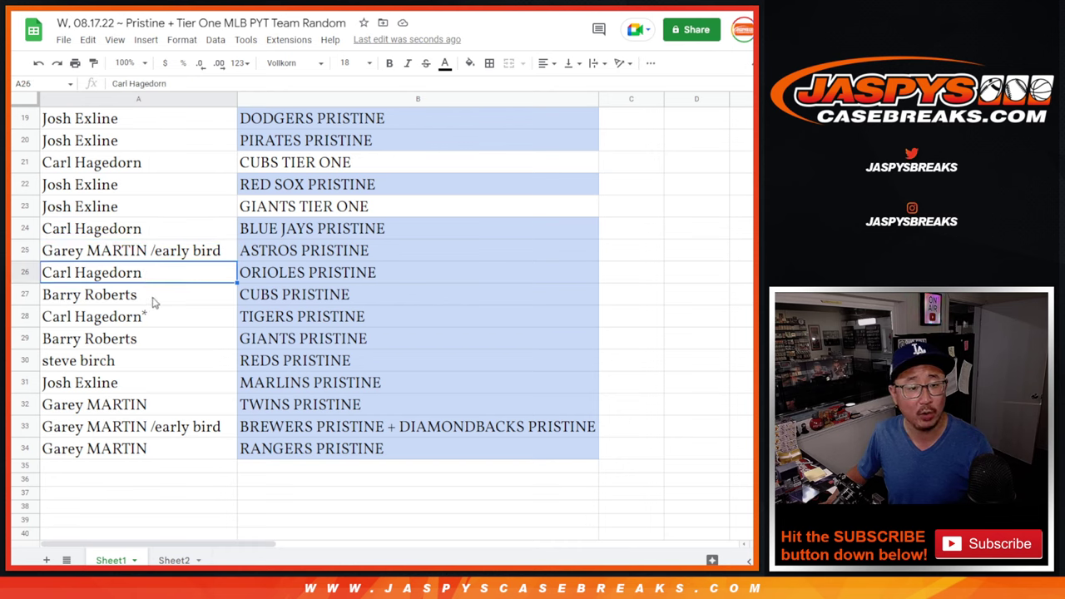
{"action": "left_click", "coordinate": [153, 302]}
{"action": "left_click", "coordinate": [149, 321]}
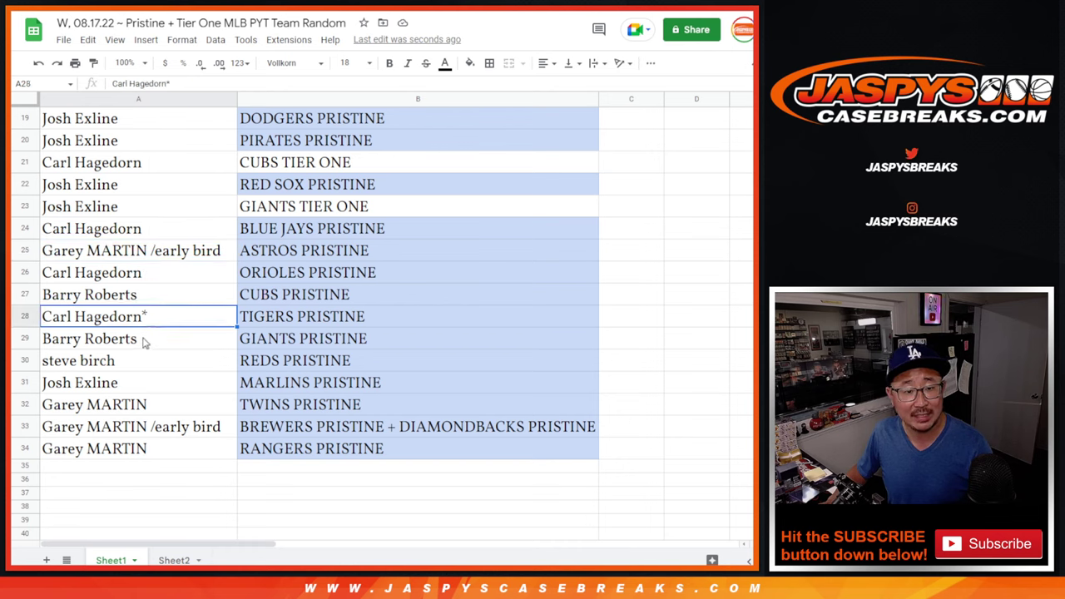
{"action": "left_click", "coordinate": [143, 342]}
{"action": "left_click", "coordinate": [145, 360]}
{"action": "left_click", "coordinate": [150, 386]}
{"action": "scroll", "coordinate": [178, 374], "scroll_direction": "down", "scroll_amount": 1}
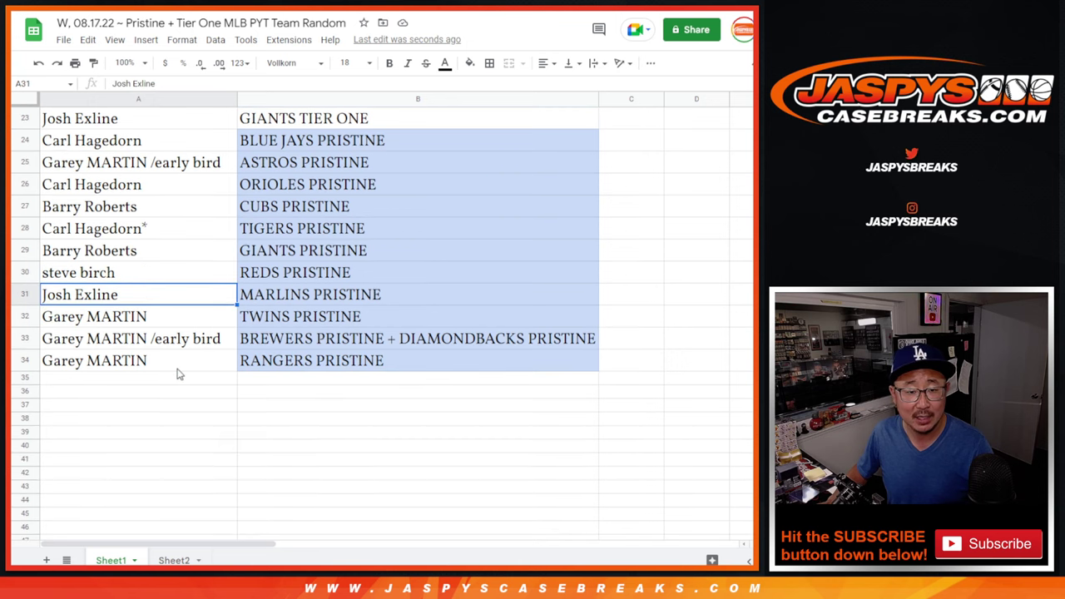
{"action": "left_click", "coordinate": [156, 325]}
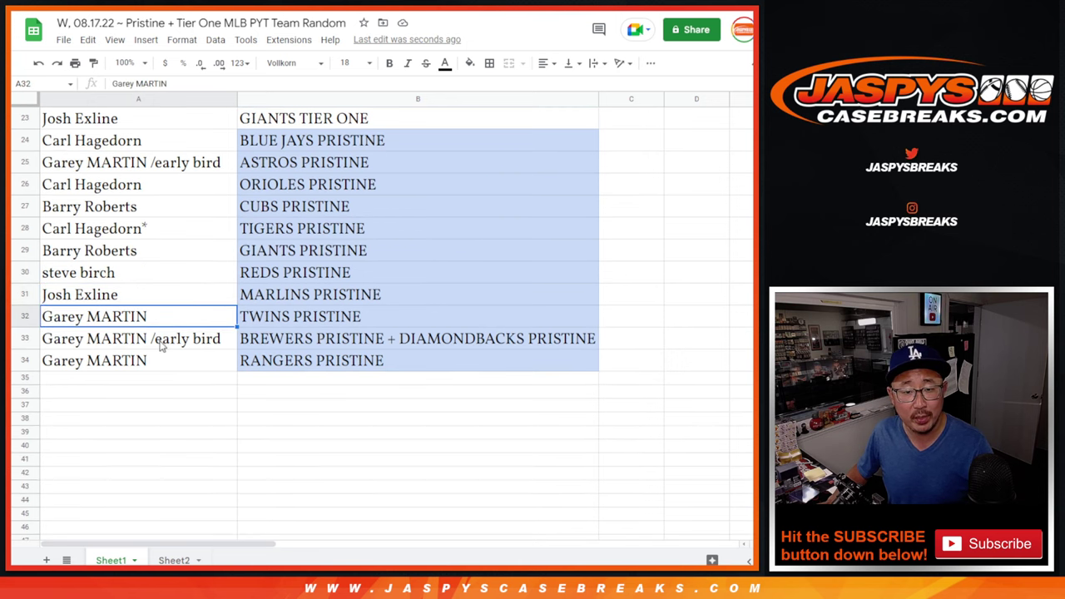
{"action": "left_click", "coordinate": [162, 347]}
{"action": "left_click", "coordinate": [158, 360]}
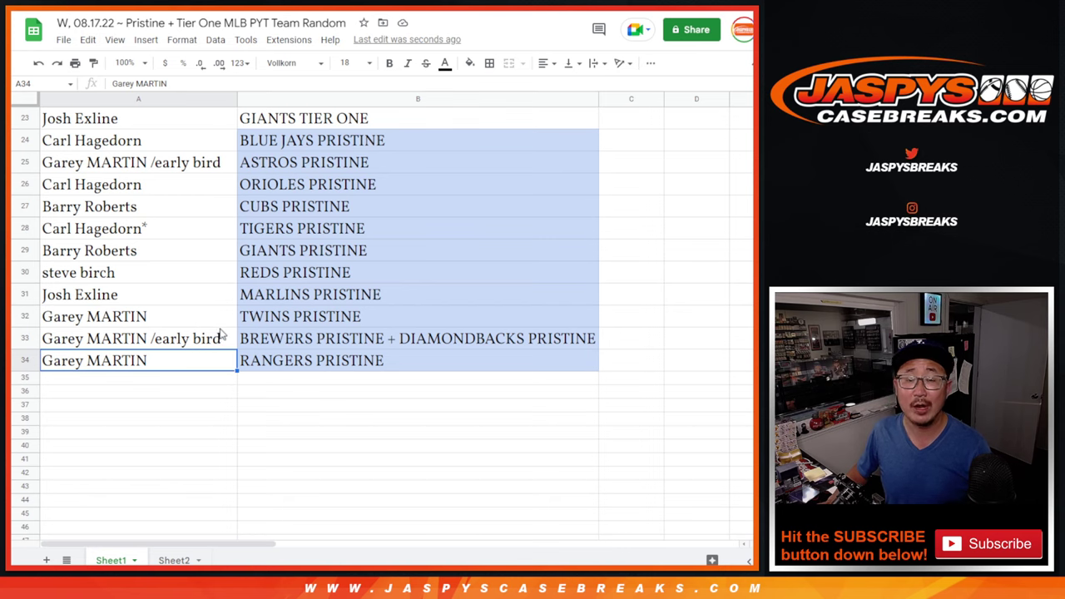
{"action": "scroll", "coordinate": [210, 316], "scroll_direction": "up", "scroll_amount": 6}
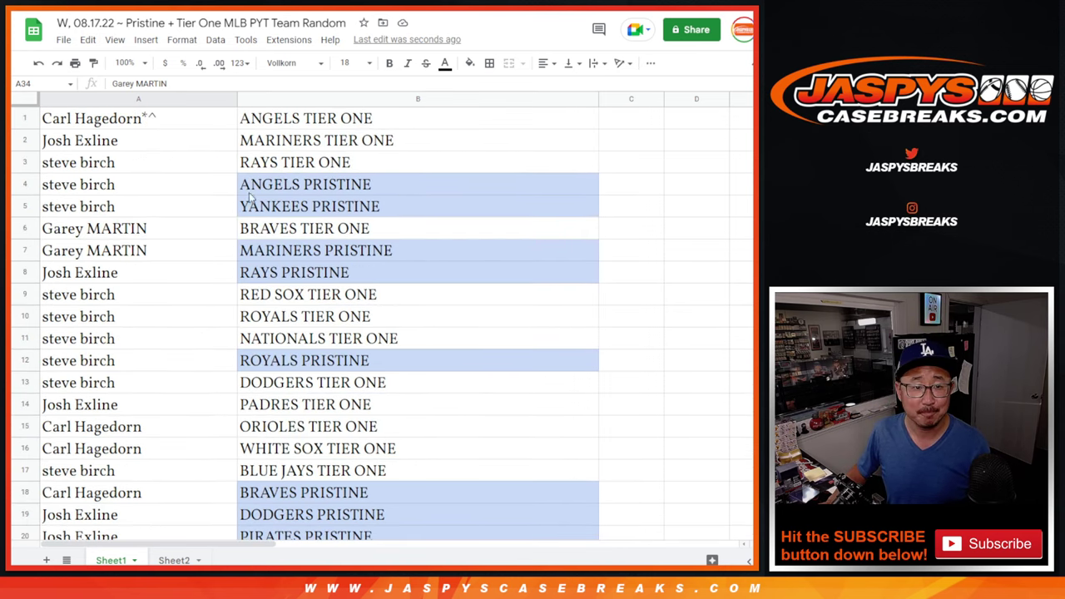
{"action": "left_click", "coordinate": [197, 123]}
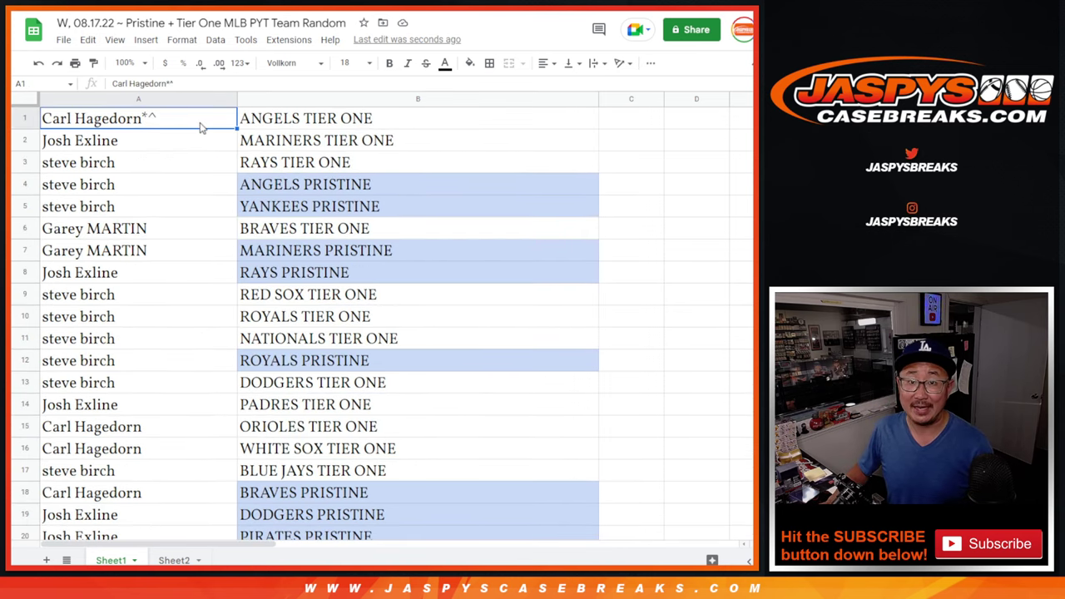